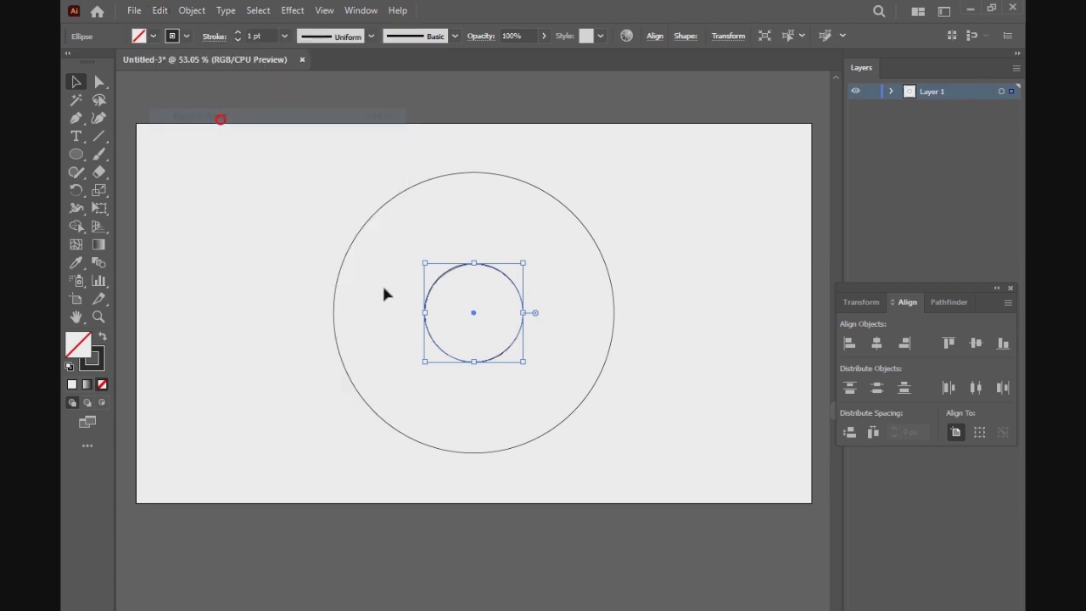
Step: Enlarge the small circle's copy to reach the outer circle's left edge, and paste another copy in front, enlarged to reach the right edge
left_click_drag(424, 313, 335, 314)
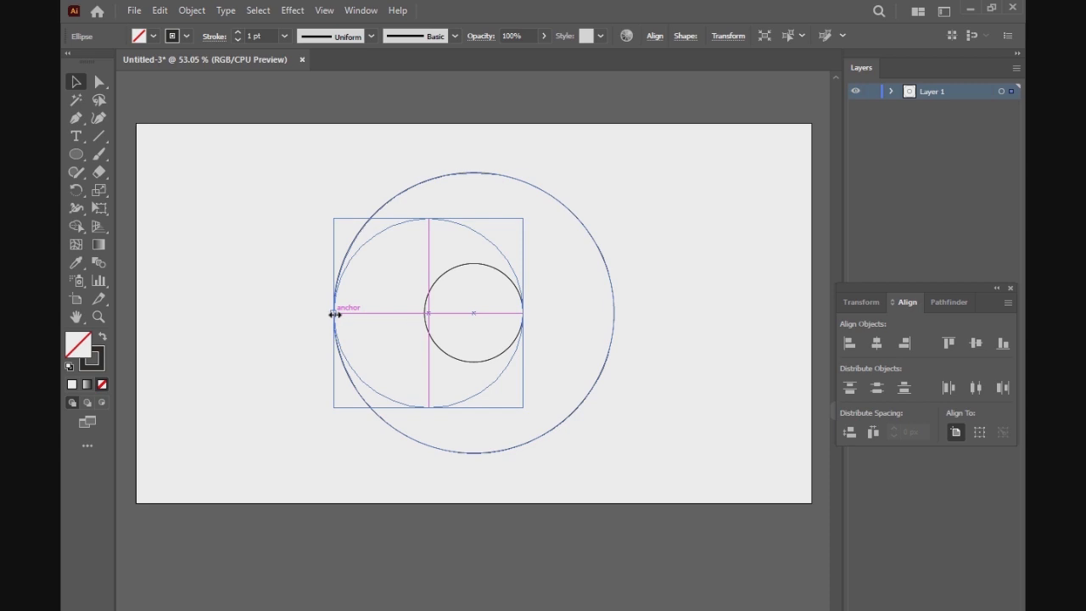
left_click(479, 264)
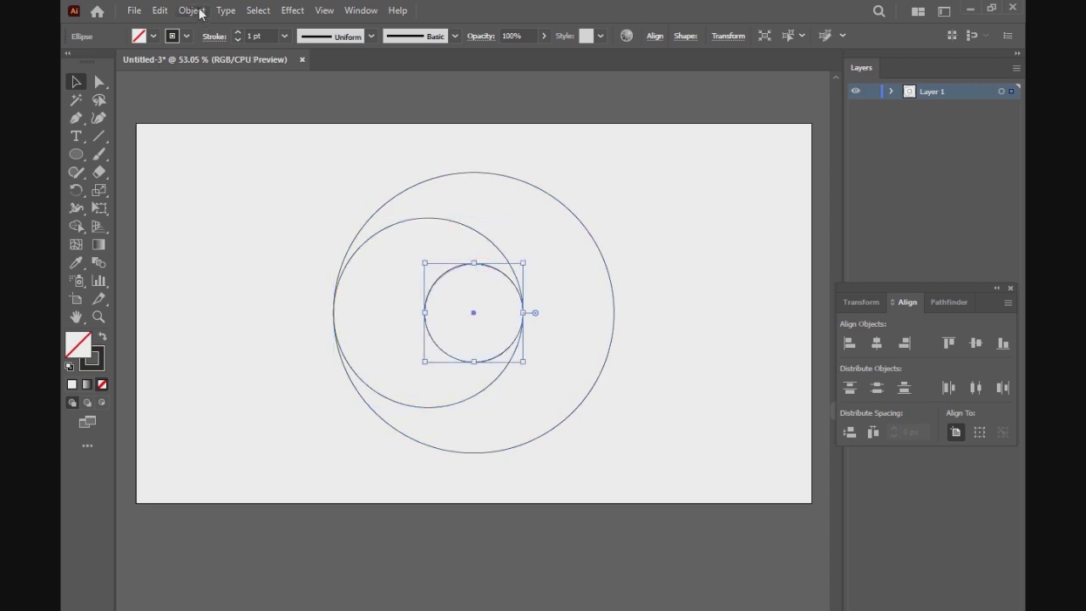
left_click(159, 10)
left_click(191, 85)
left_click(159, 10)
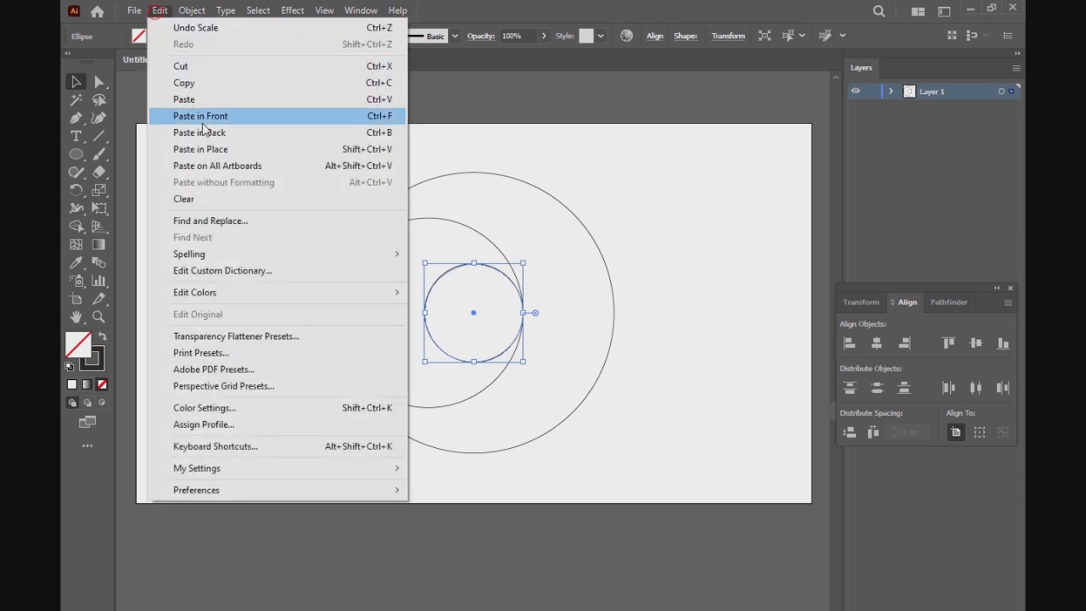
left_click(204, 117)
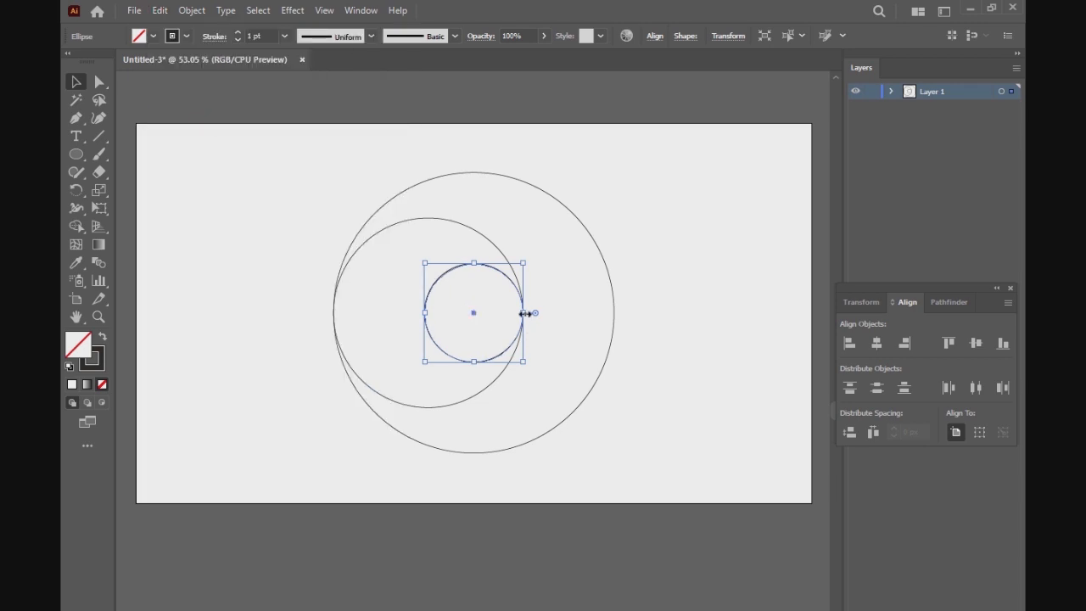
left_click_drag(525, 313, 615, 313)
left_click_drag(643, 174, 289, 430)
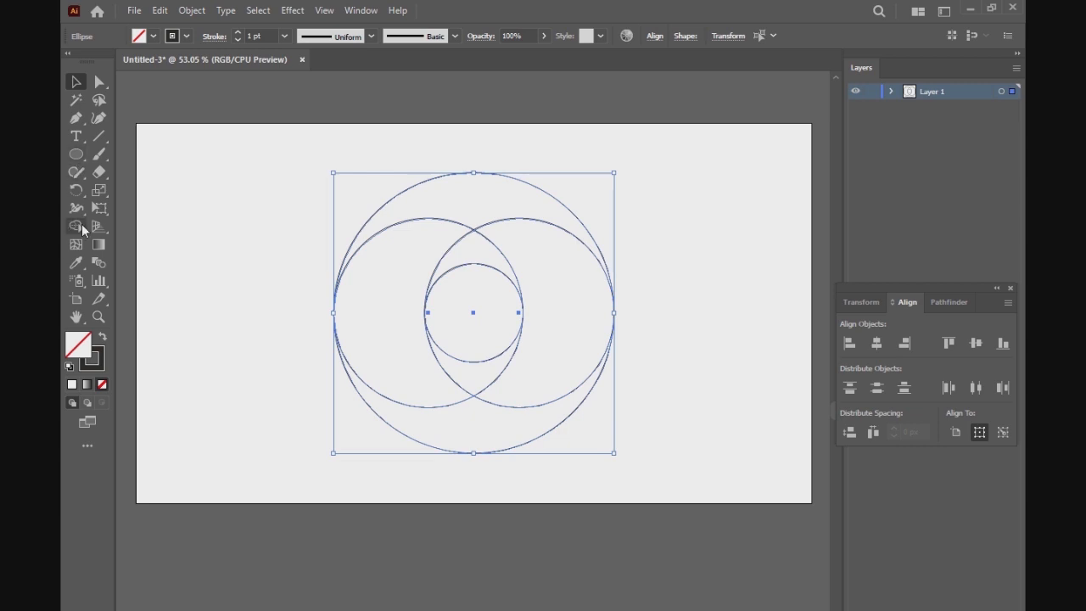
left_click(76, 226)
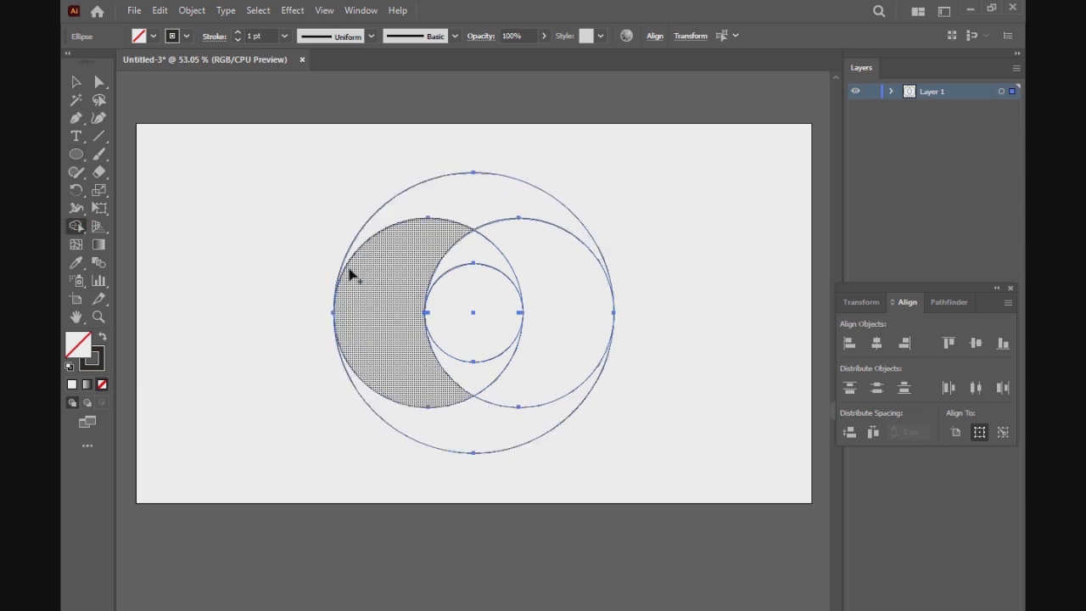
left_click(74, 81)
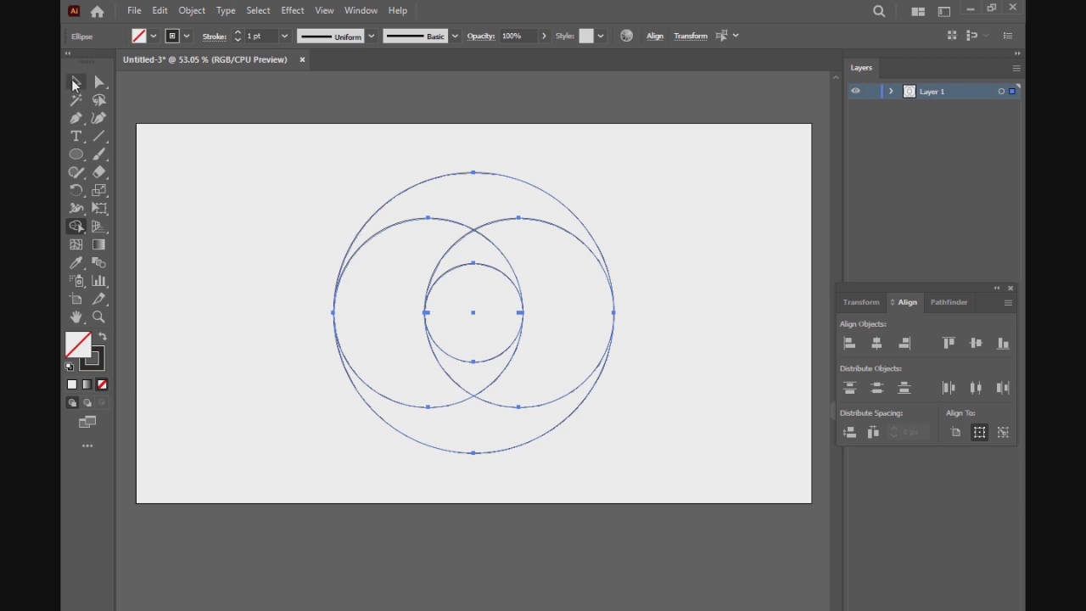
left_click(278, 231)
Step: Shrink the outer circle slightly about its center so that it crosses both medium circles
left_click(388, 202)
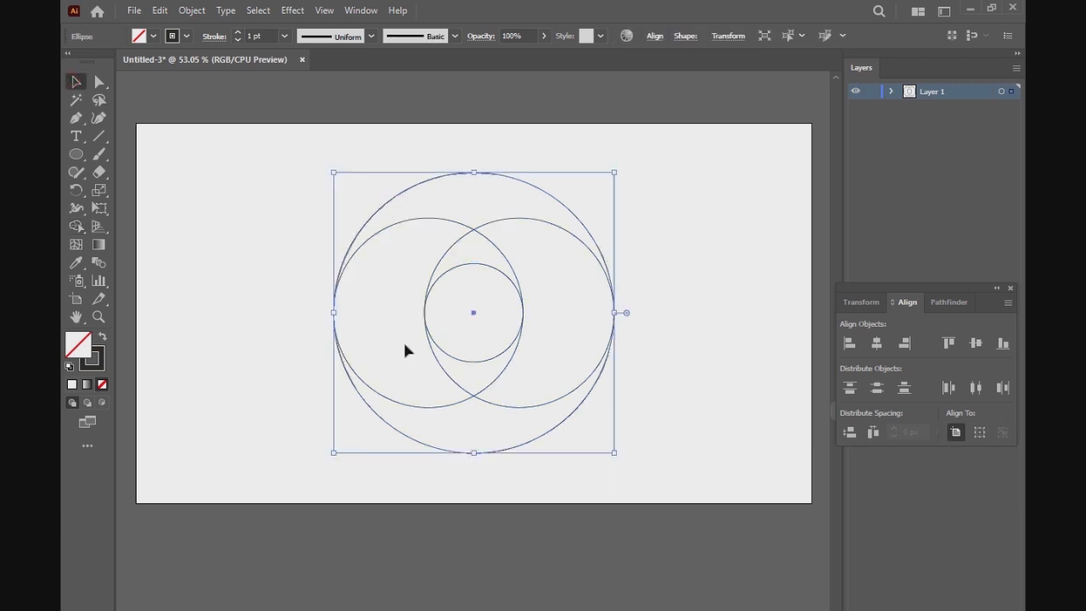
left_click_drag(613, 454, 612, 450)
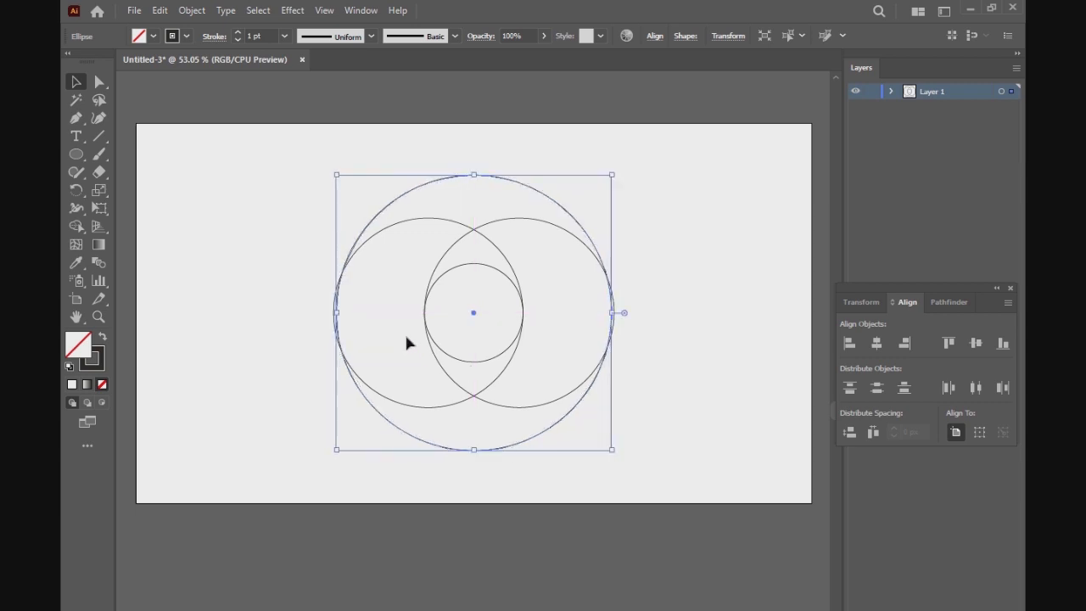
left_click(227, 272)
Step: Merge the upper crescent region with the left crescent region of the overlapping circles using the Shape Builder
left_click_drag(314, 168, 642, 442)
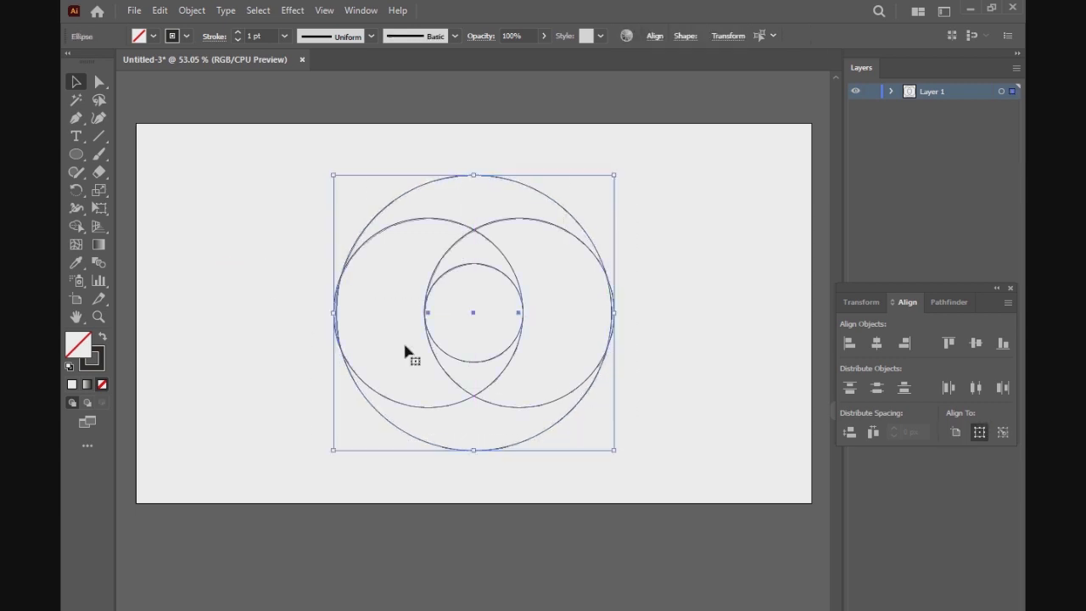
left_click(77, 225)
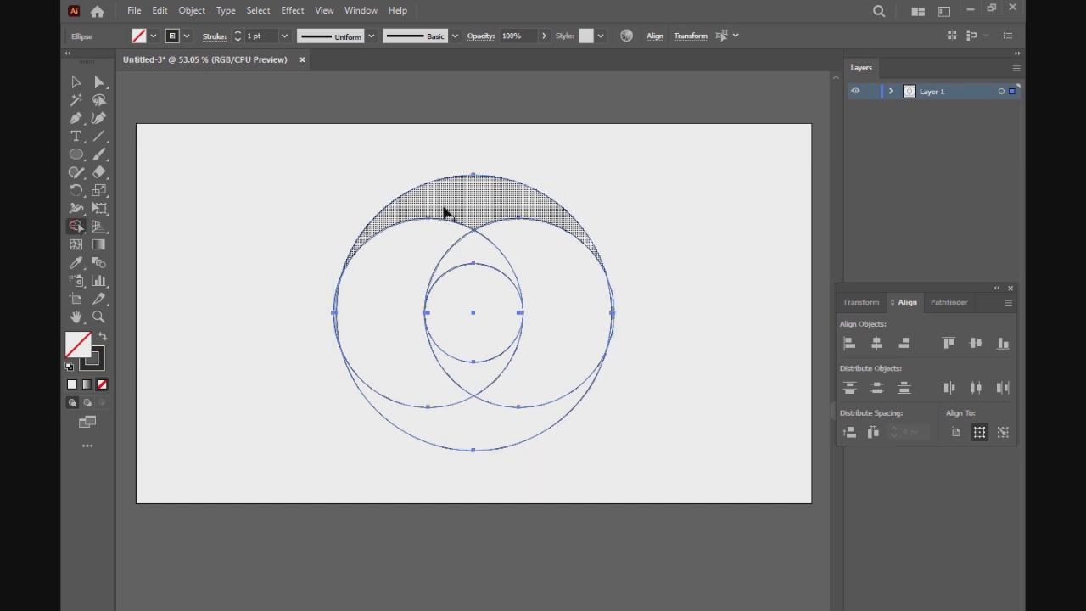
left_click_drag(450, 203, 406, 275)
left_click(76, 82)
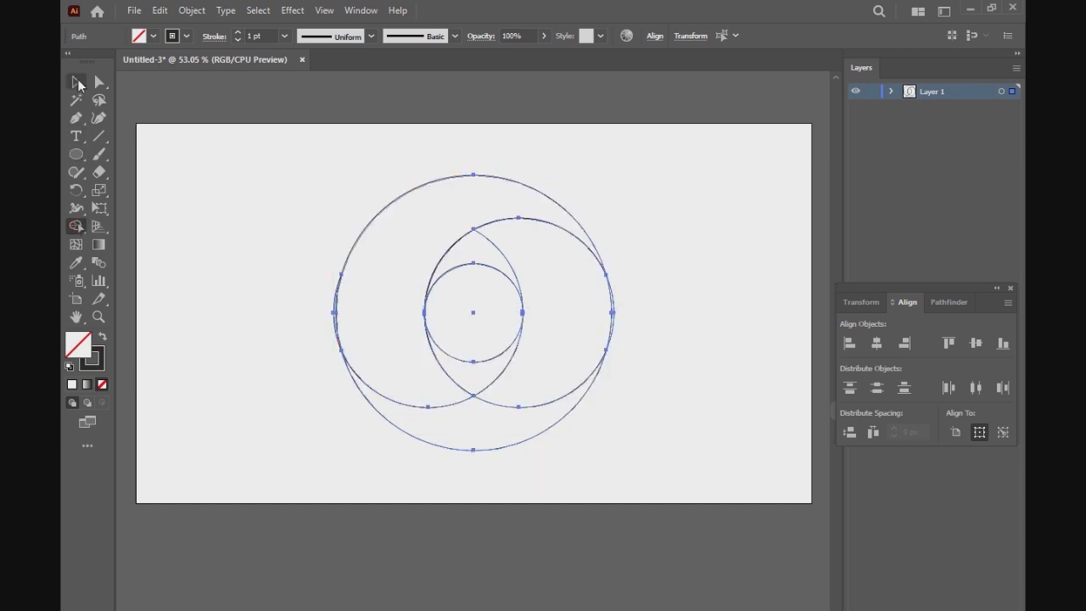
left_click(275, 270)
Step: Delete the leftover circle pieces around the merged crescent, including the thin sliver along its left edge
left_click_drag(561, 495, 654, 409)
key("Delete")
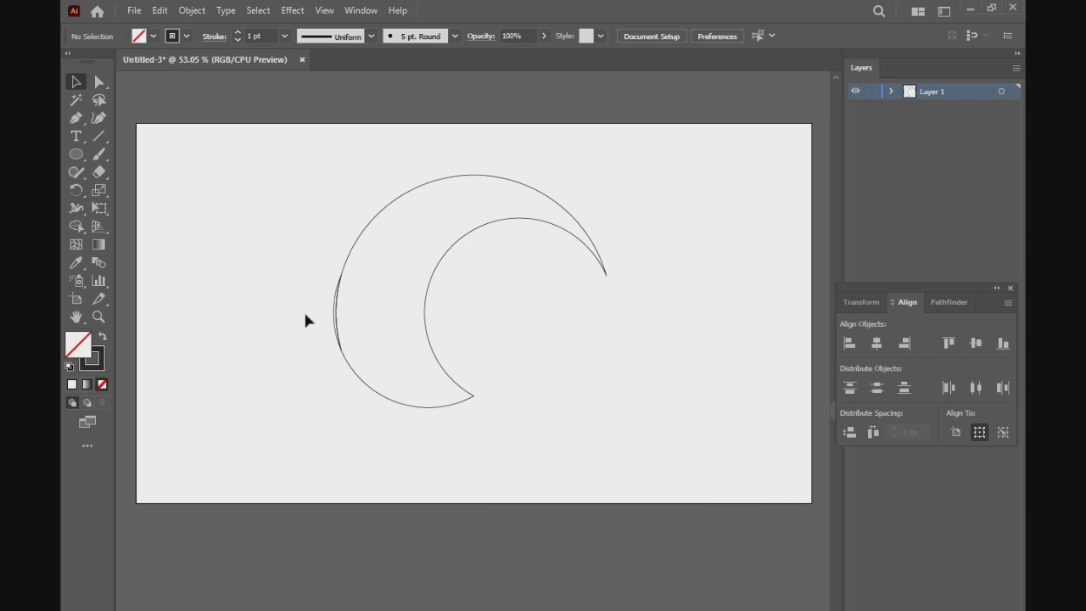
key("z")
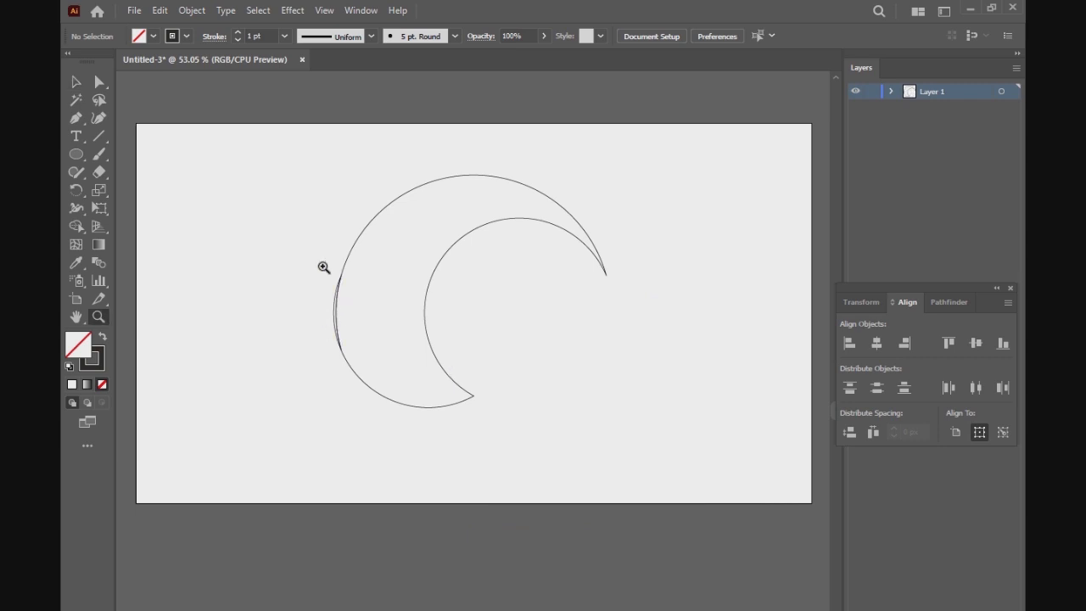
left_click_drag(323, 264, 406, 321)
left_click(76, 82)
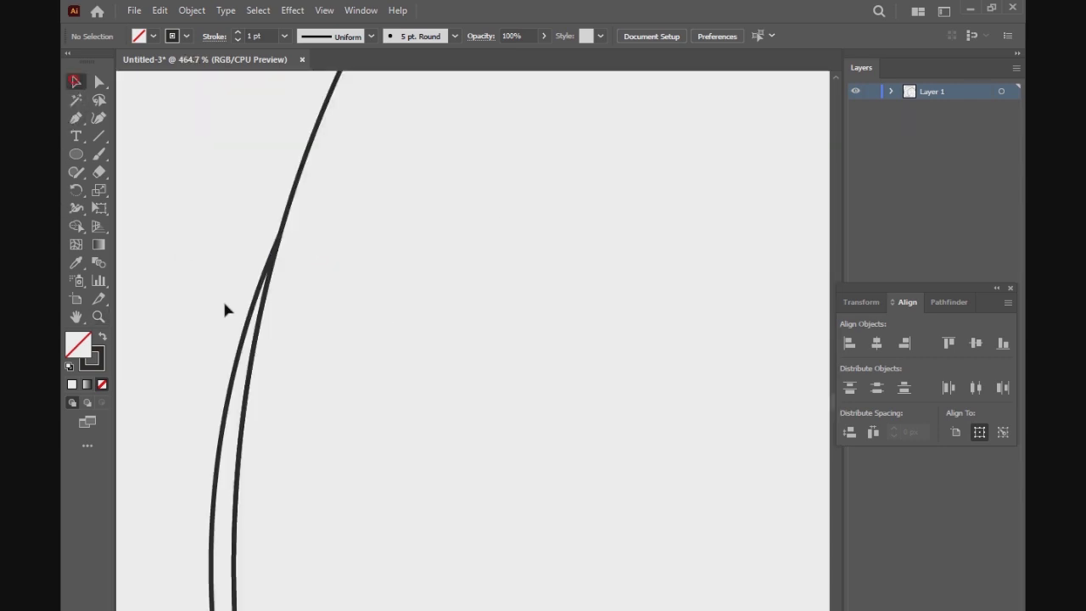
left_click(243, 338)
key("Delete")
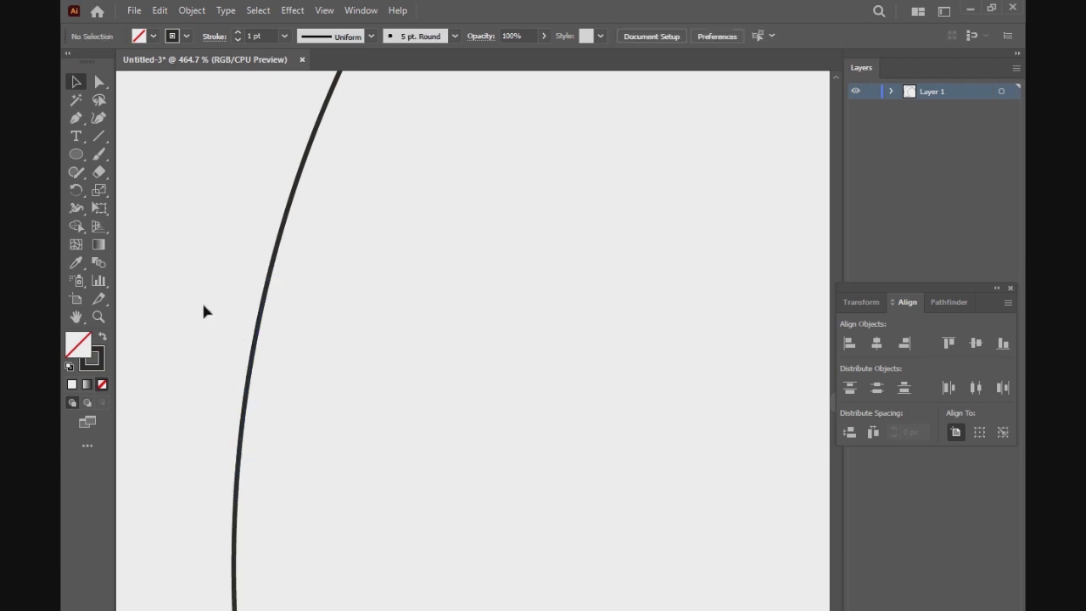
key("ctrl+0")
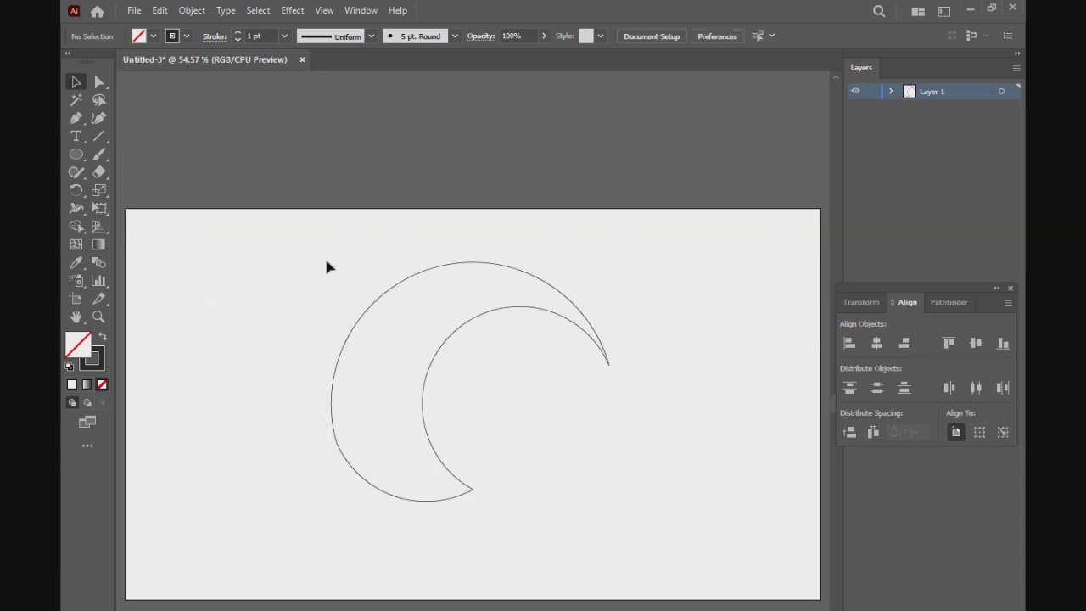
Step: Cut the crescent path at its lower and right tip anchor points to separate the outer and inner curves
left_click_drag(419, 308, 523, 383)
left_click(99, 81)
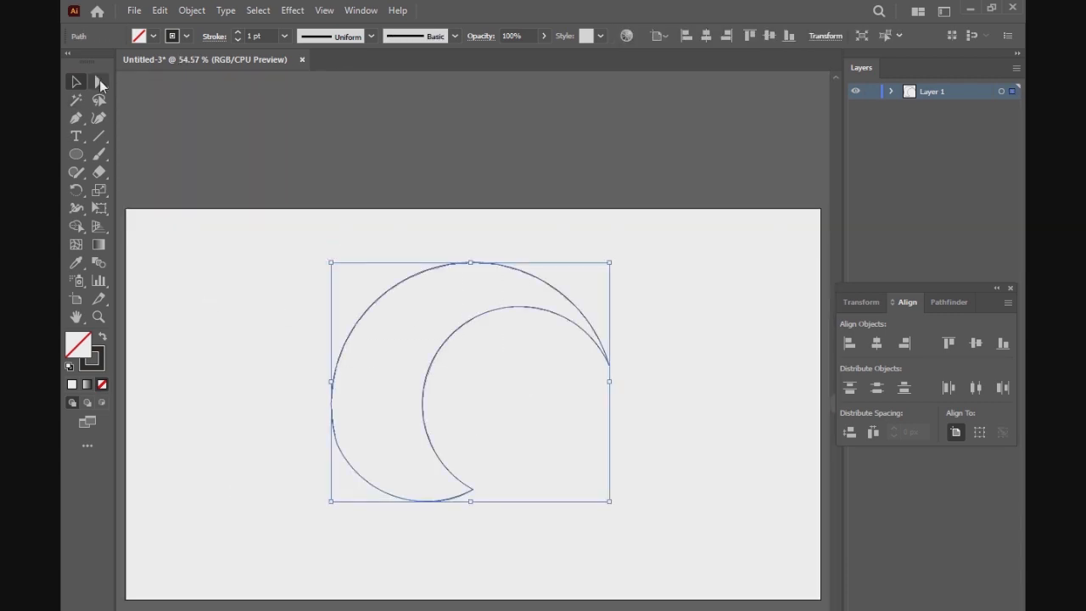
left_click_drag(488, 465, 441, 530)
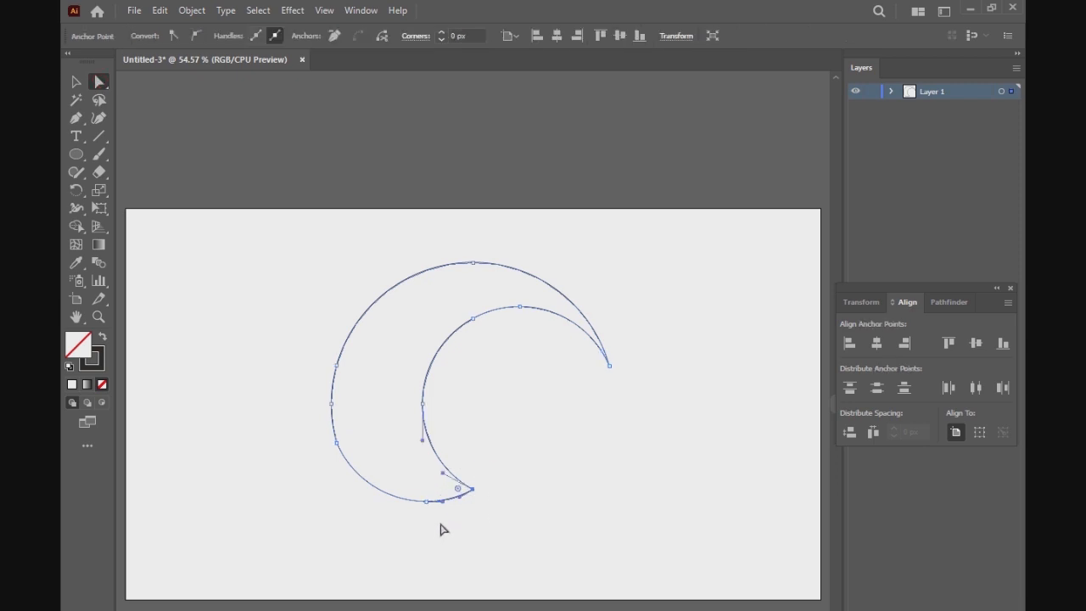
left_click(383, 37)
left_click_drag(592, 355, 653, 389)
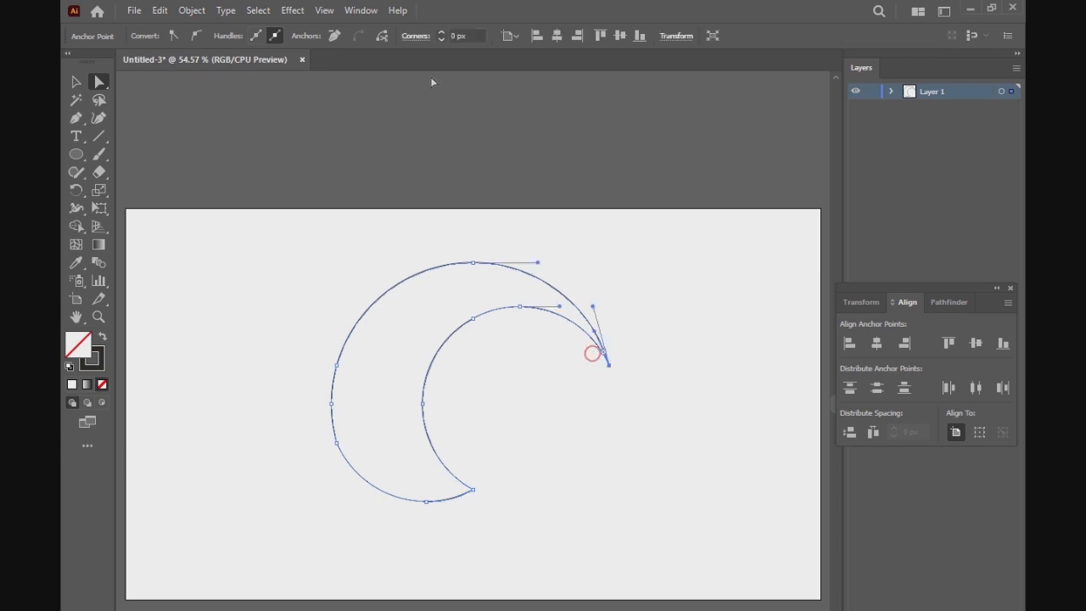
left_click(383, 36)
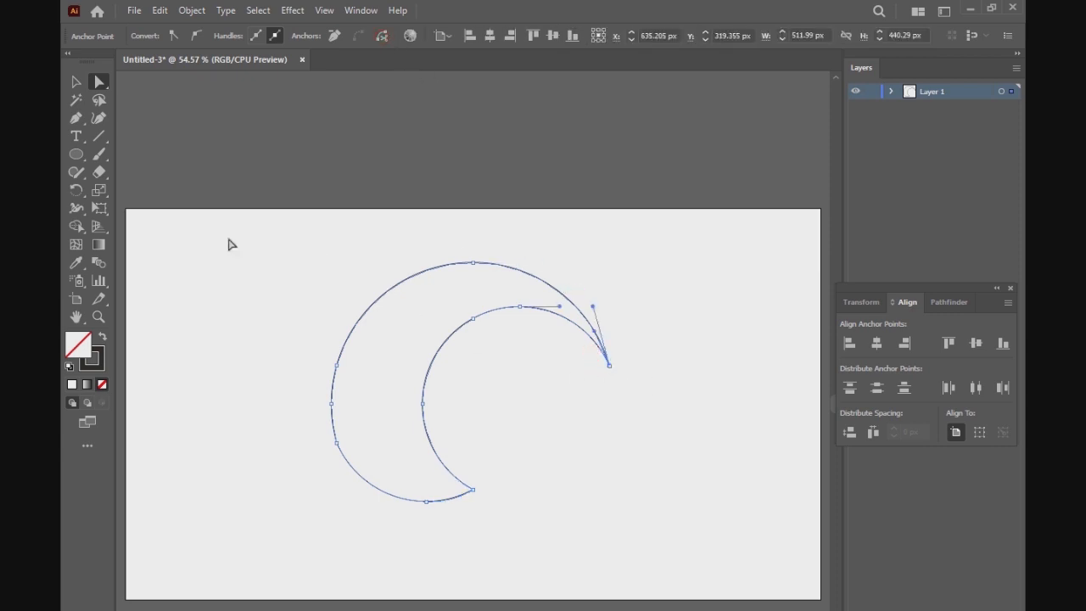
left_click(75, 81)
left_click(234, 302)
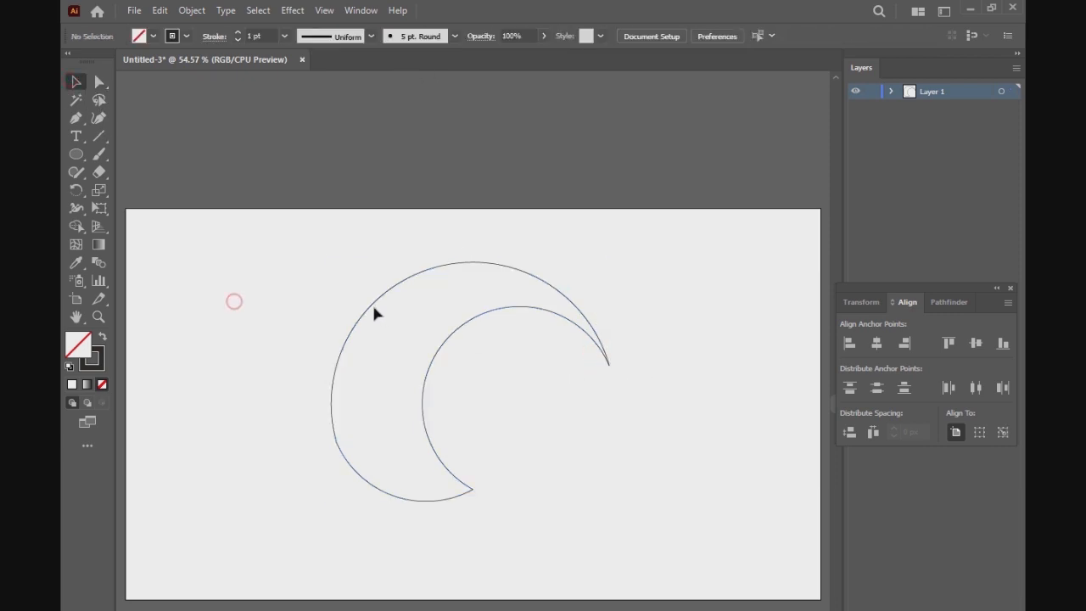
Step: Try moving the outer curve away from the inner curve to test the cut, and undo the move
left_click_drag(373, 308, 346, 296)
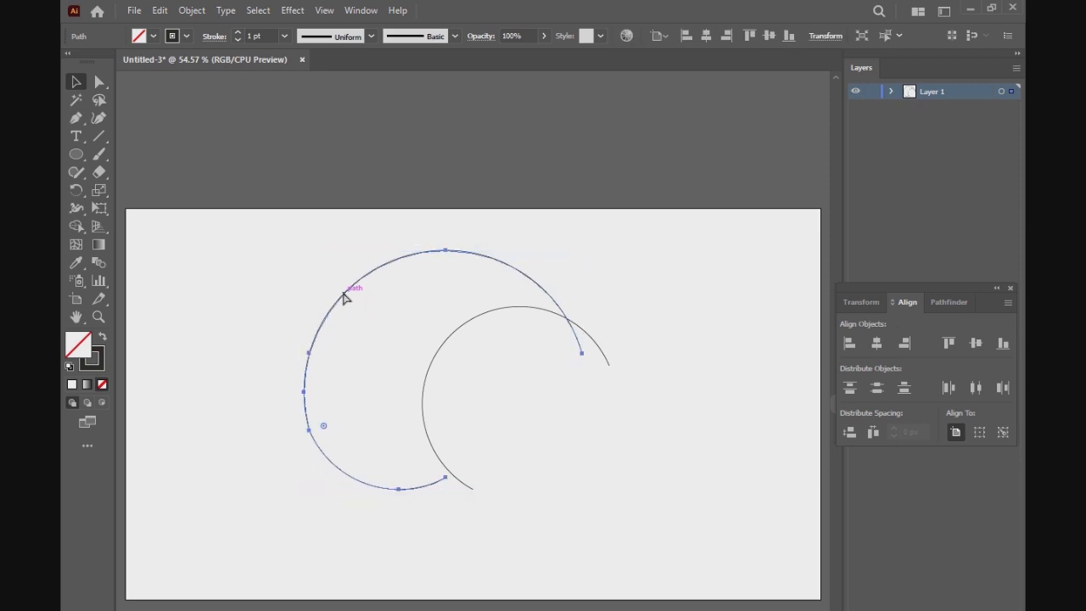
key("ctrl+z")
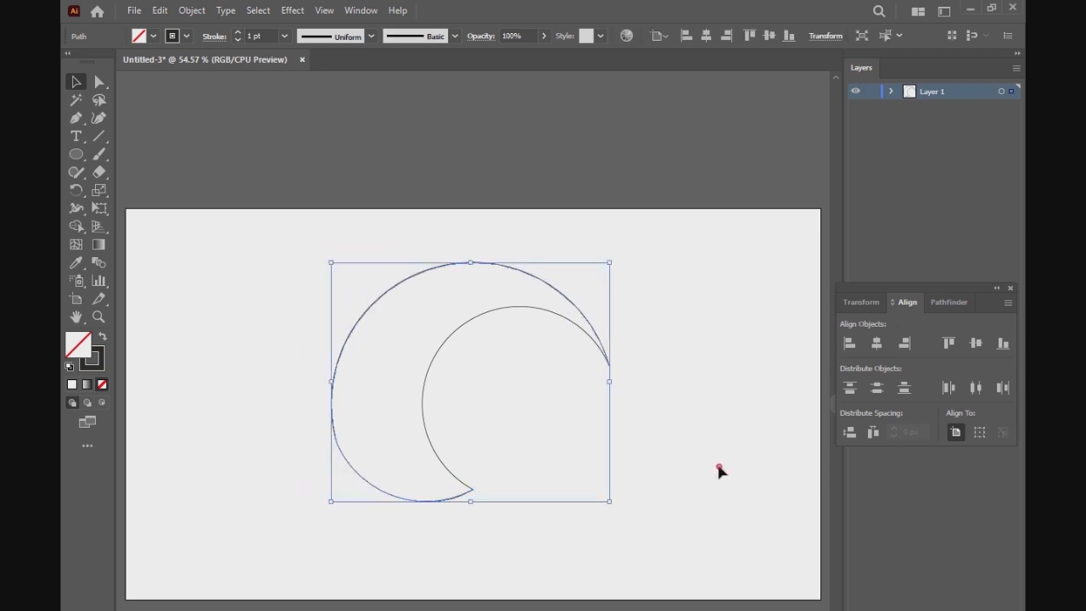
left_click(719, 470)
Step: Try blending the outer and inner curves with the current blend settings, and undo the blend
left_click_drag(495, 371, 350, 292)
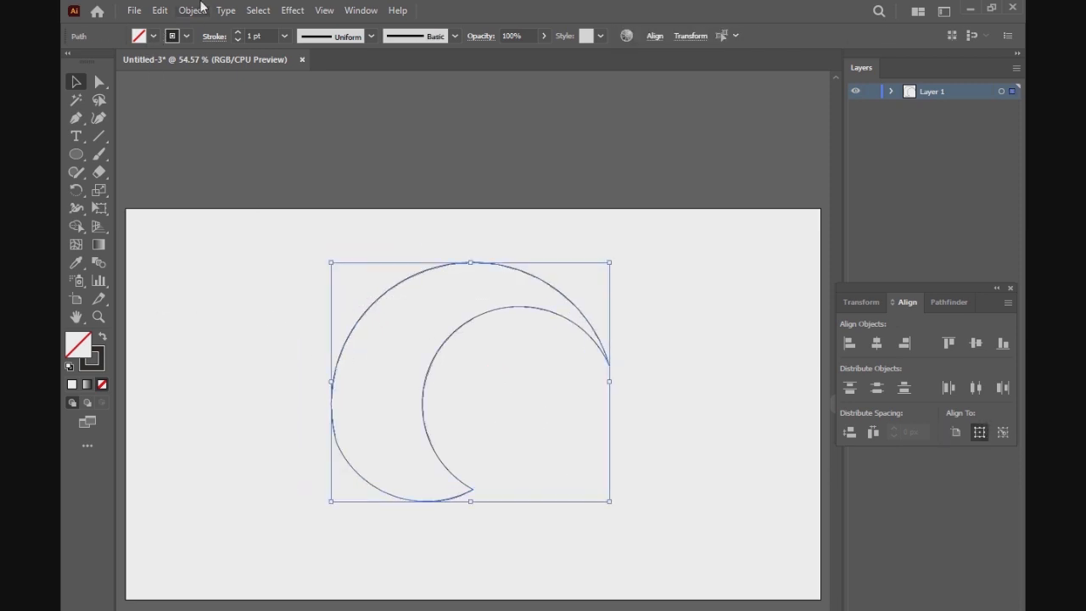
left_click(201, 7)
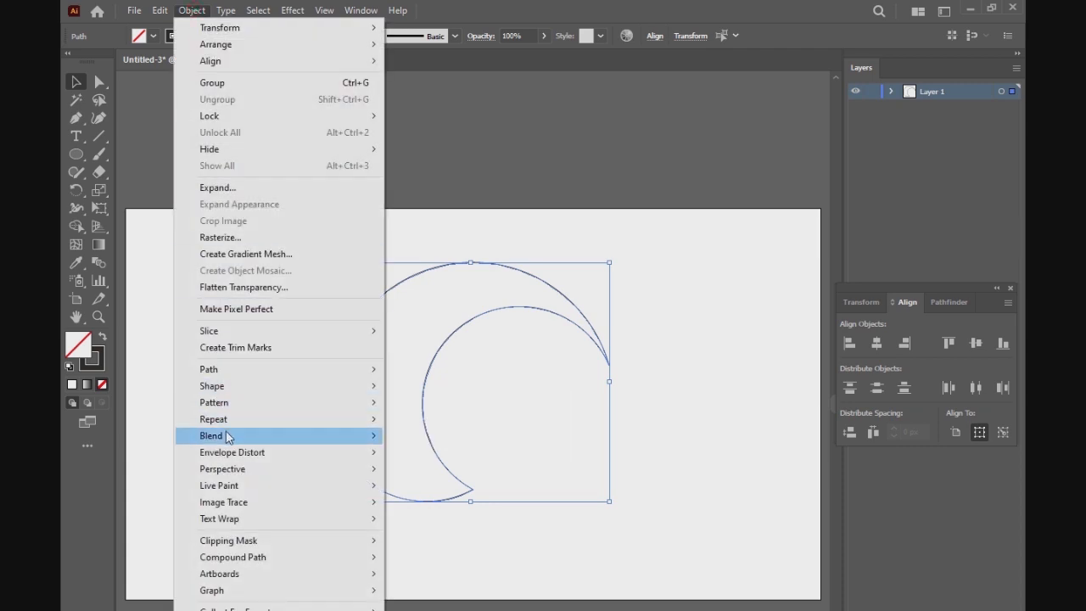
mouse_move(363, 437)
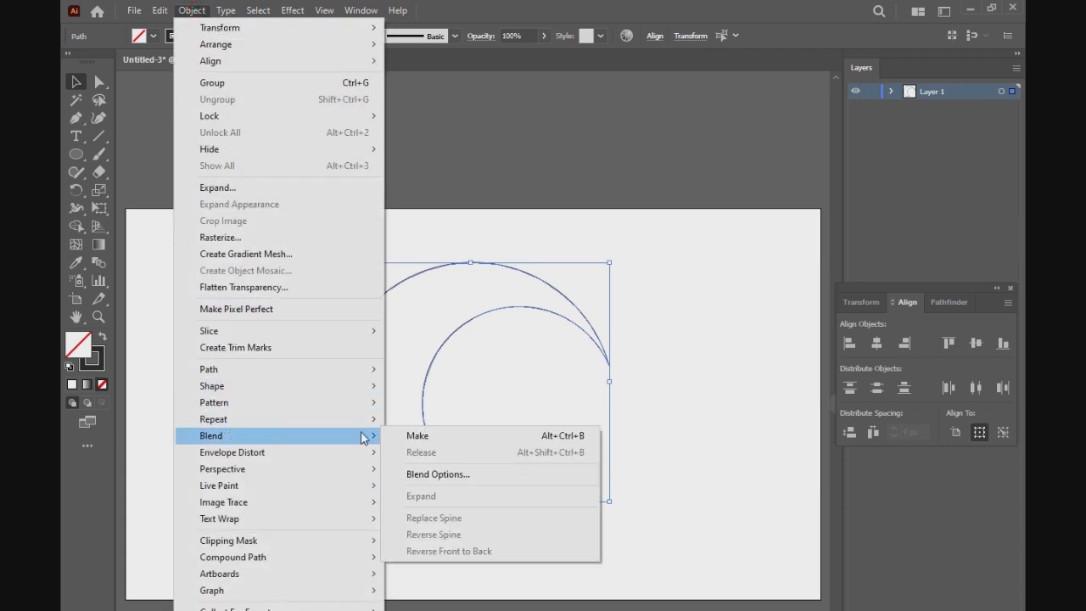
left_click(427, 439)
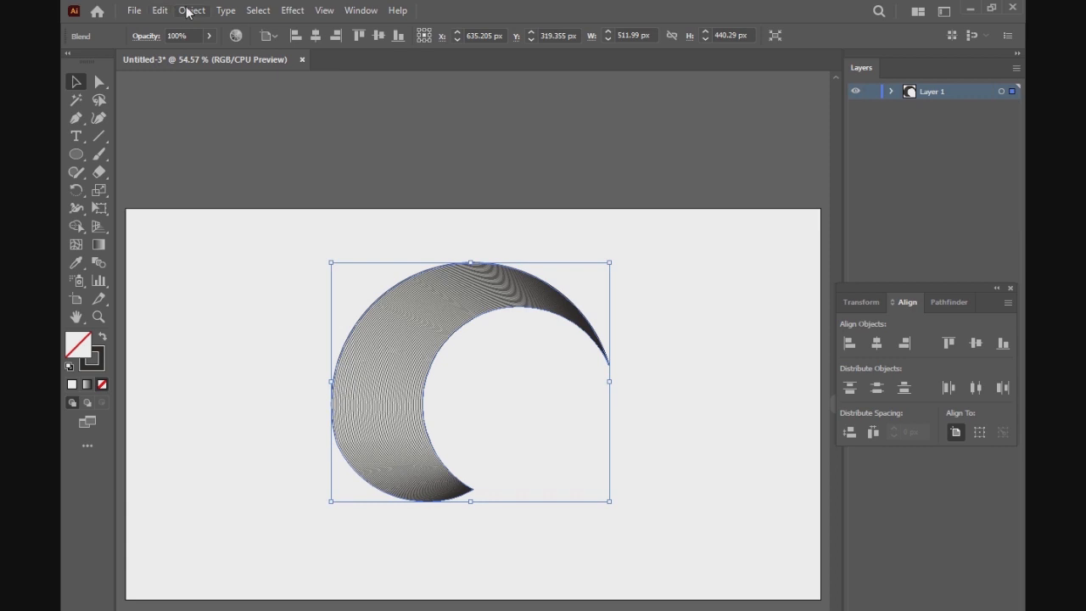
key("ctrl+z")
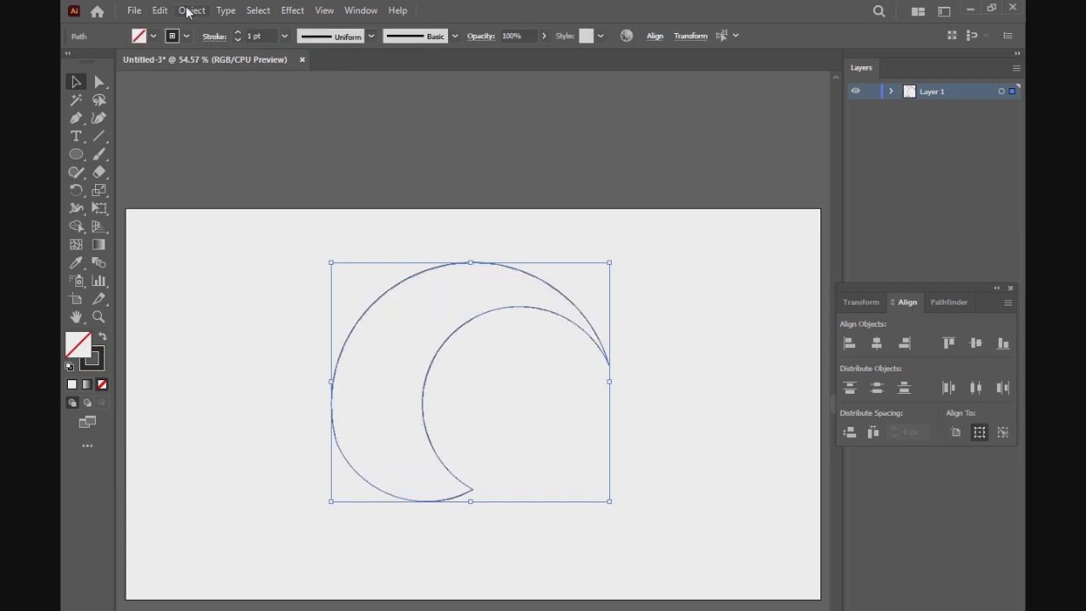
Step: Set the blend spacing for the two curves to Specified Steps with 10 steps
left_click(190, 10)
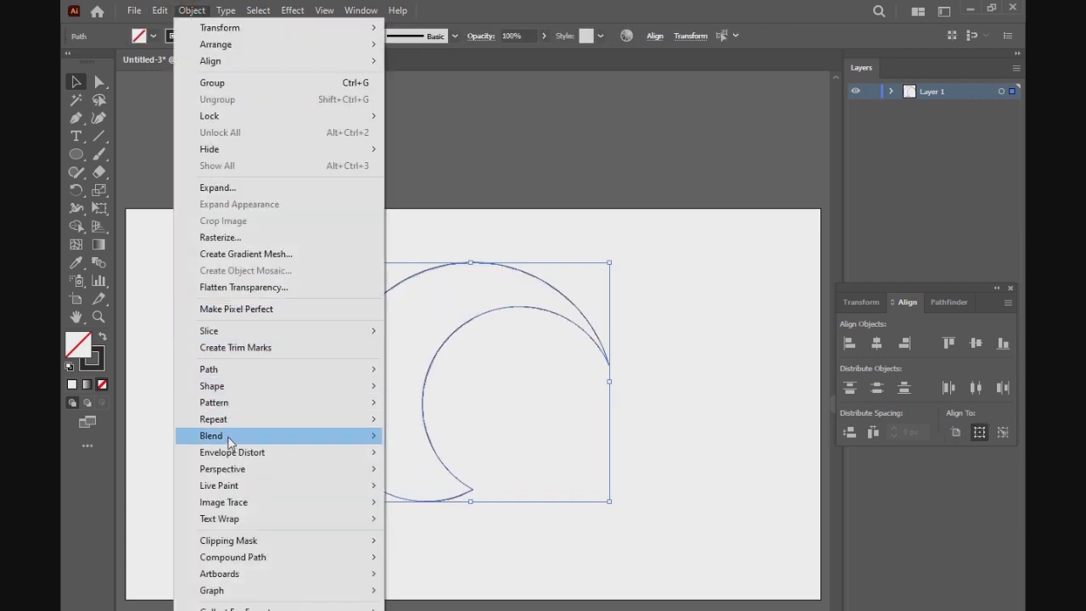
mouse_move(228, 435)
left_click(438, 475)
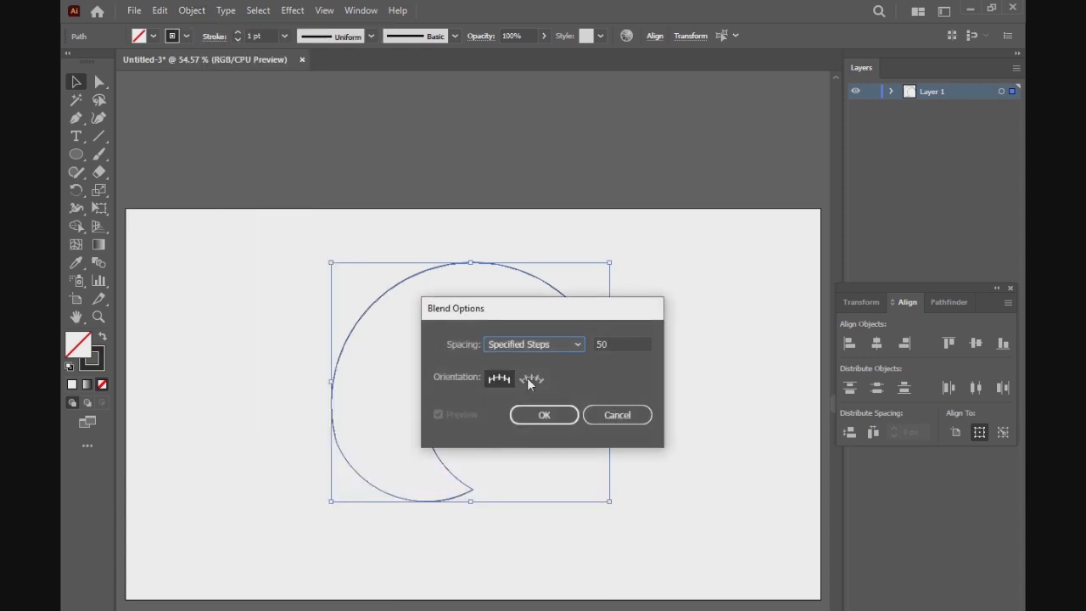
left_click(545, 348)
left_click(546, 349)
left_click(543, 343)
left_click(566, 345)
left_click_drag(612, 347, 592, 343)
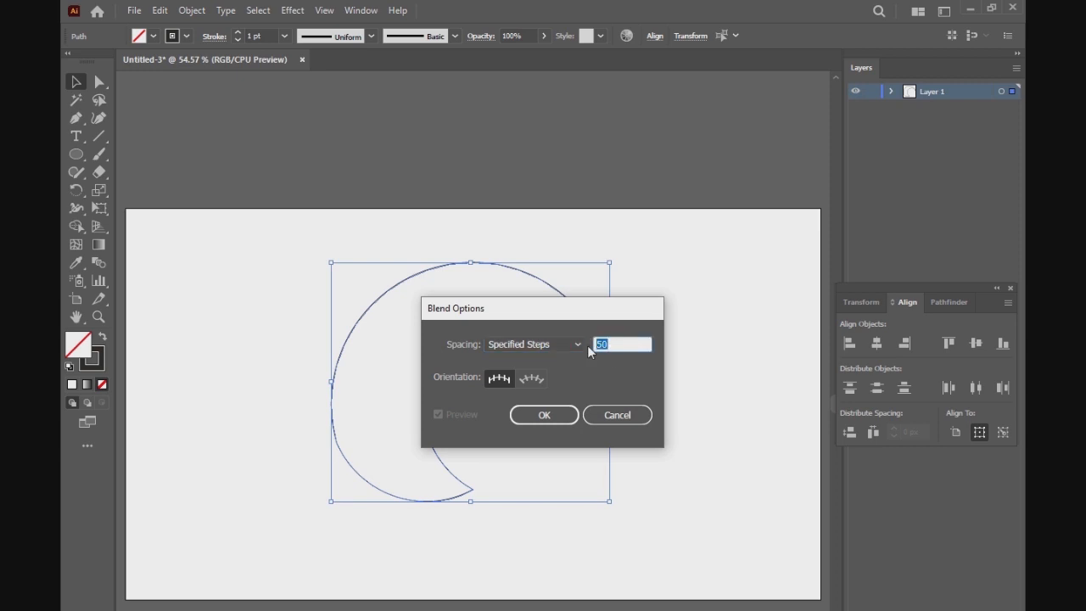
type("10")
left_click(557, 418)
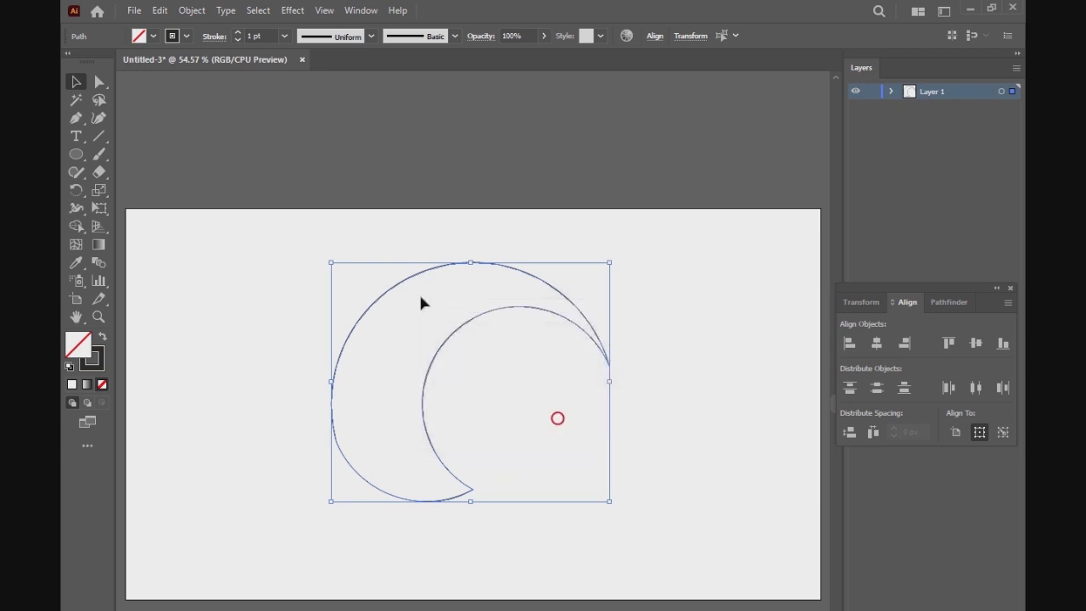
Step: Make a blend between the selected outer and inner crescent curves
left_click(192, 10)
mouse_move(227, 438)
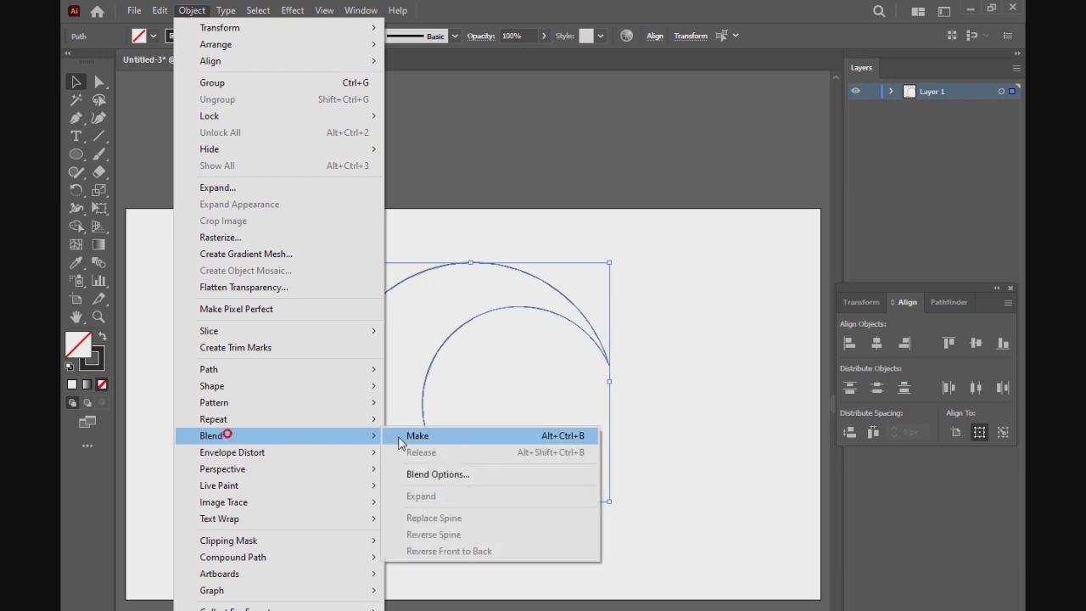
left_click(442, 438)
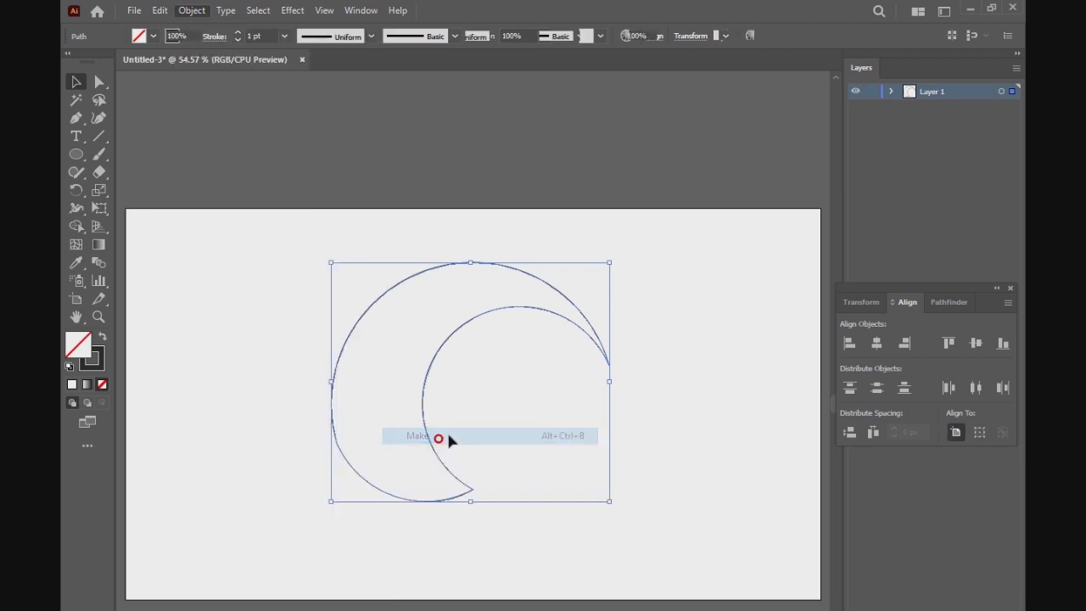
Step: Set the crescent blend's spacing to 20 Specified Steps
left_click(248, 331)
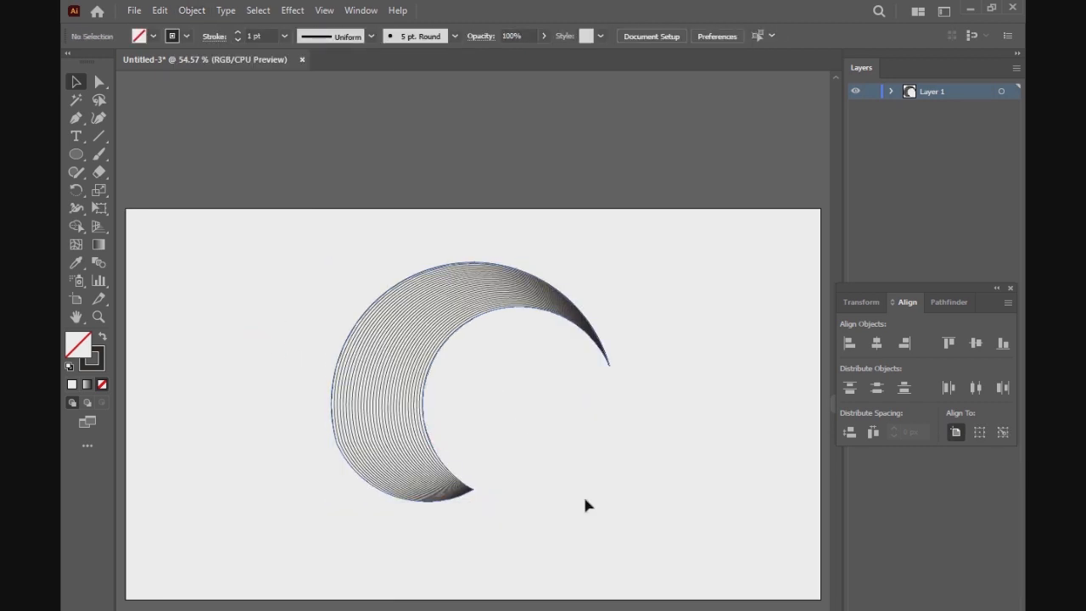
left_click(402, 317)
left_click(191, 10)
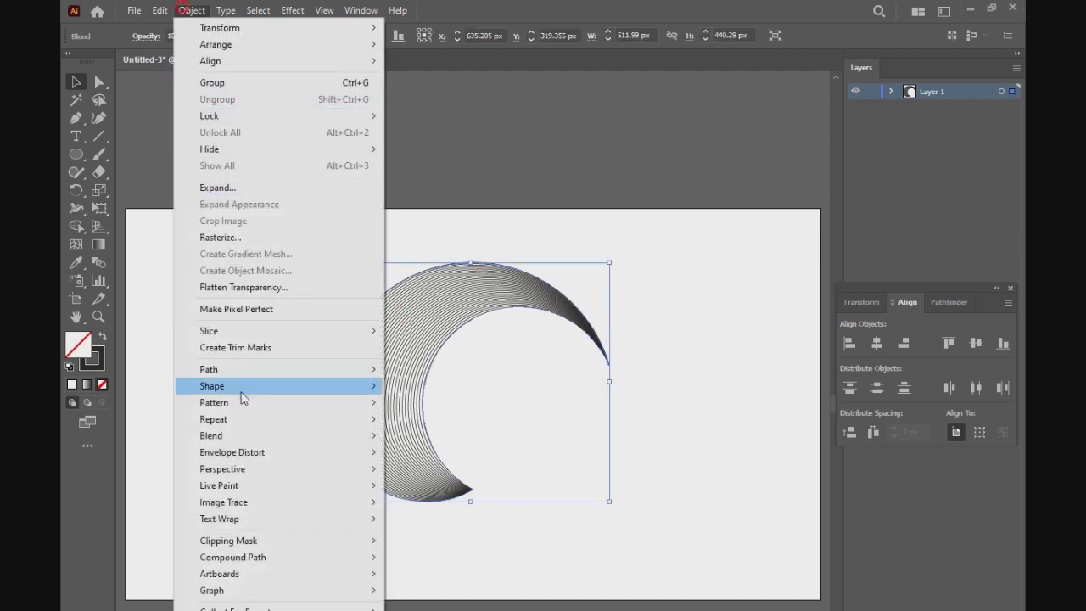
mouse_move(273, 434)
left_click(442, 474)
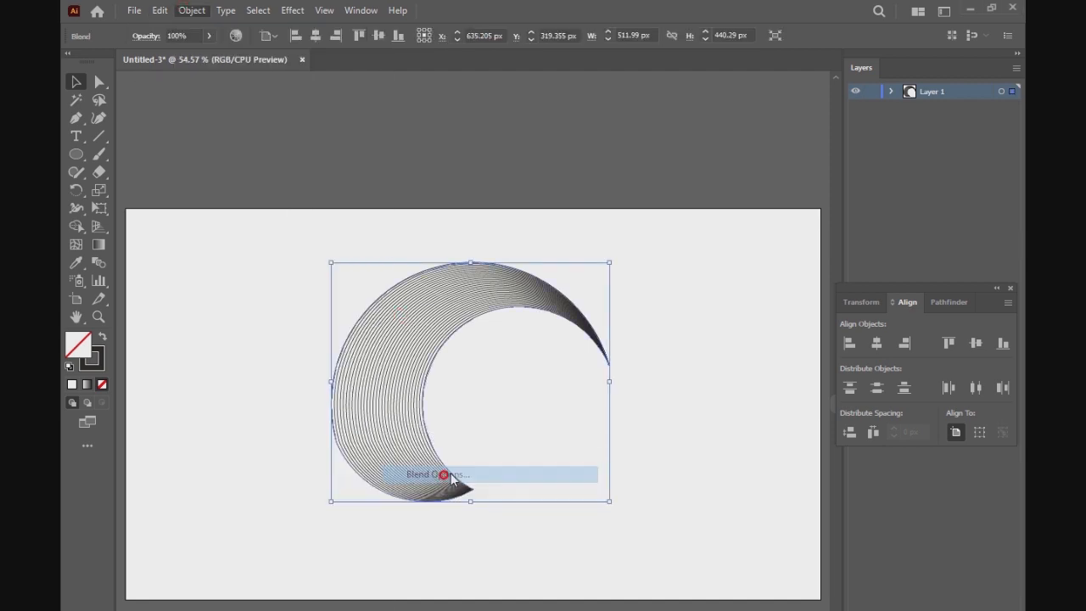
double_click(609, 343)
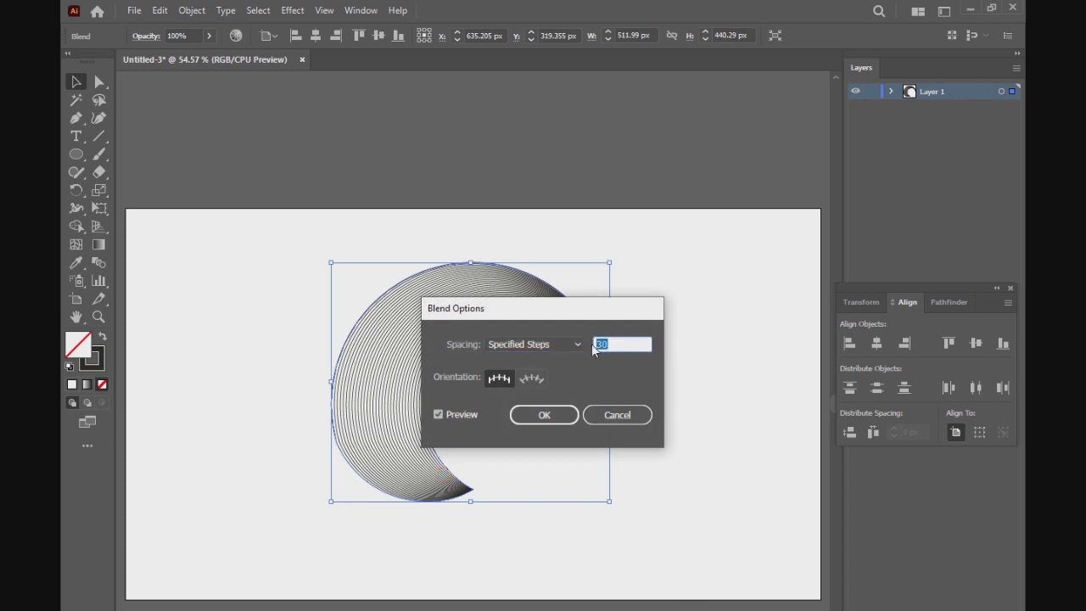
type("20")
left_click(519, 419)
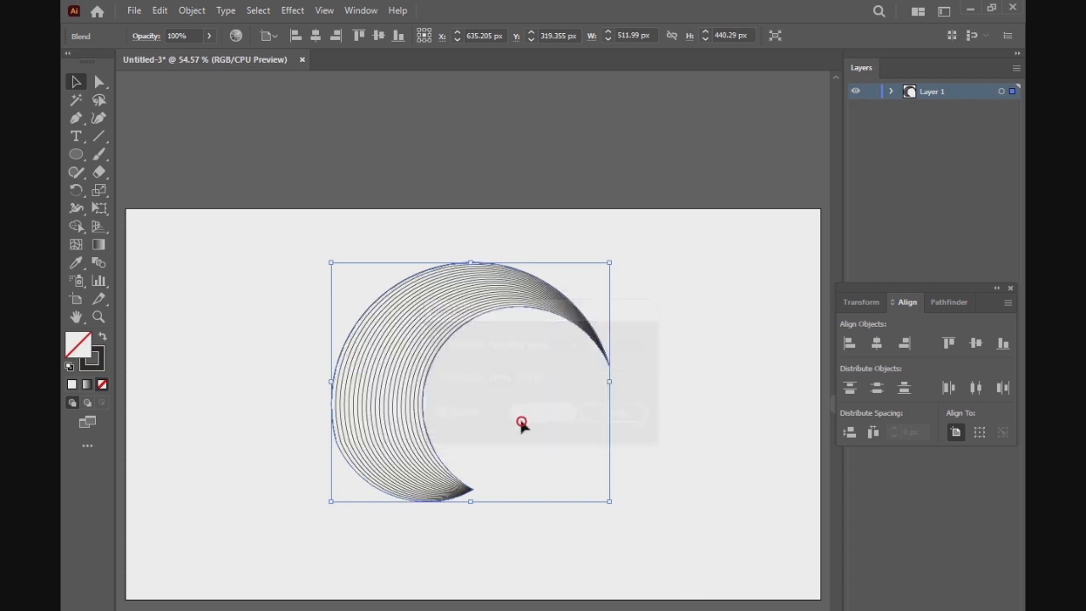
left_click(277, 296)
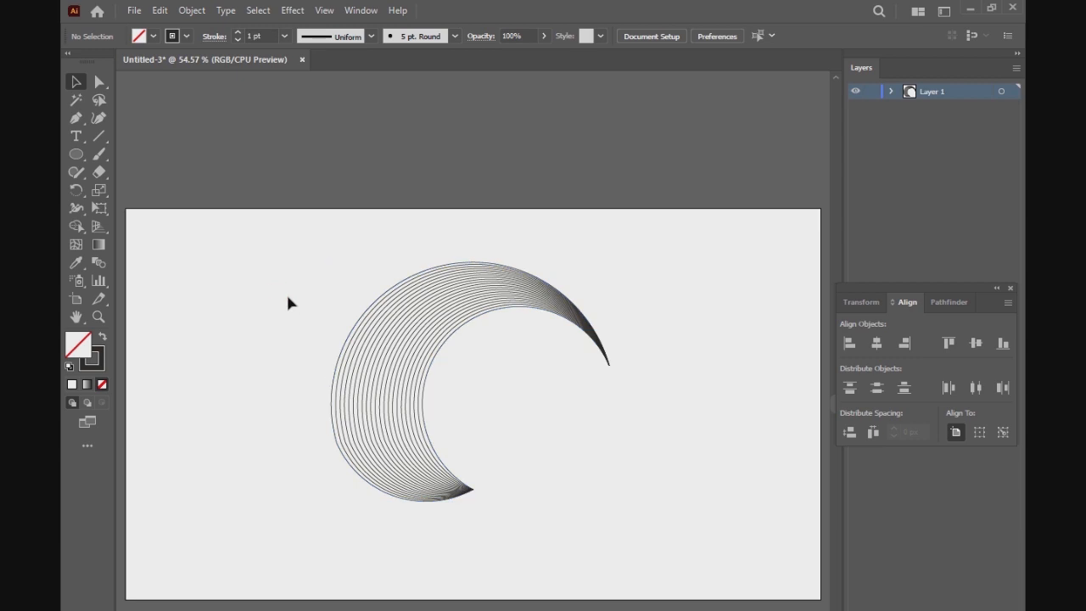
Step: Expand the crescent blend with Object, Fill and Stroke all included
left_click_drag(359, 293, 497, 379)
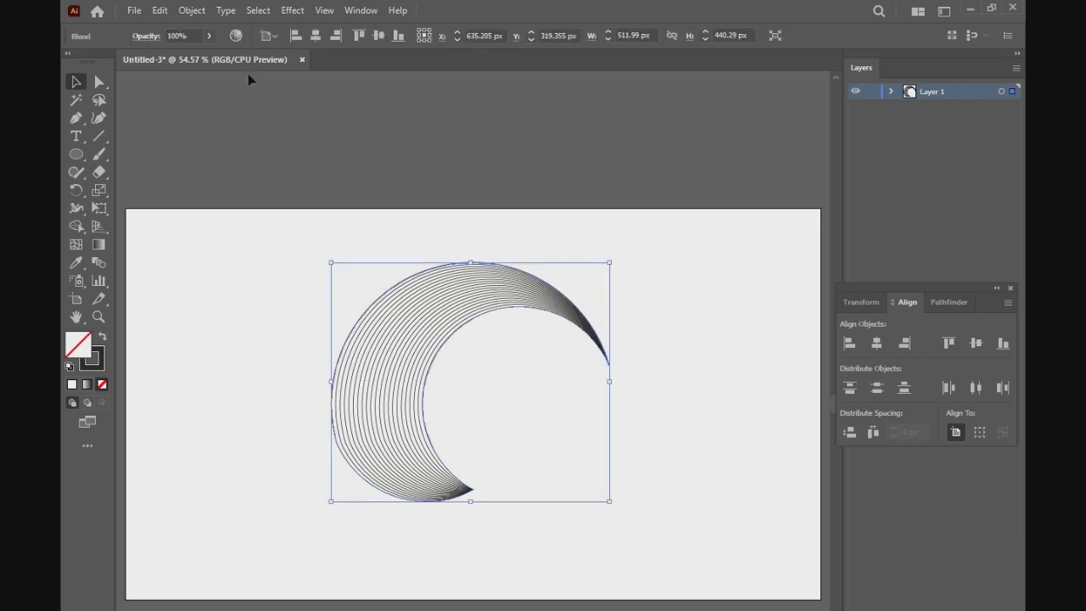
left_click(194, 11)
left_click(221, 190)
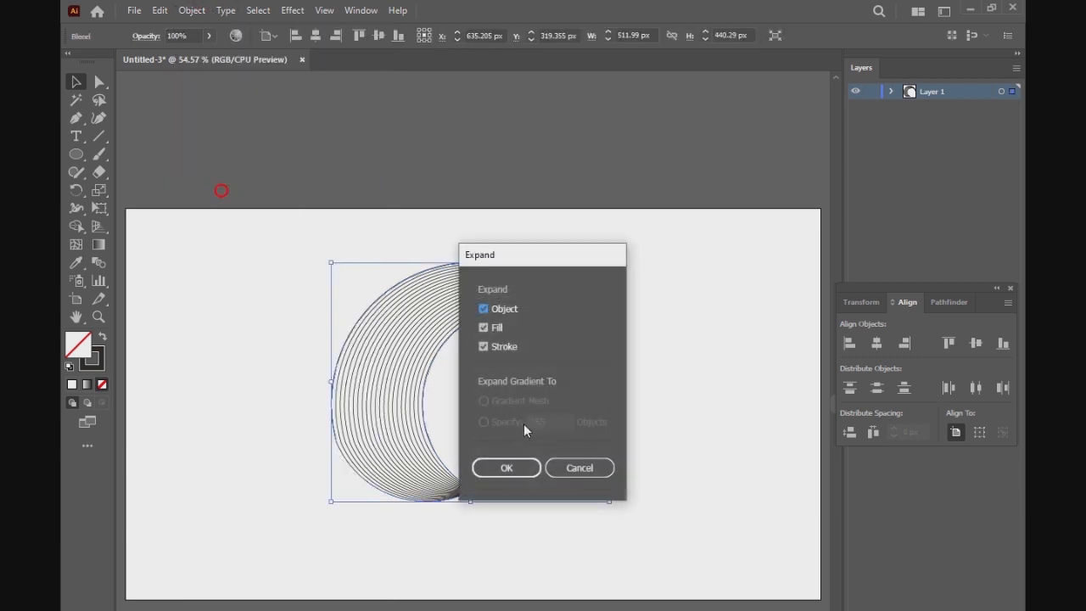
left_click(506, 468)
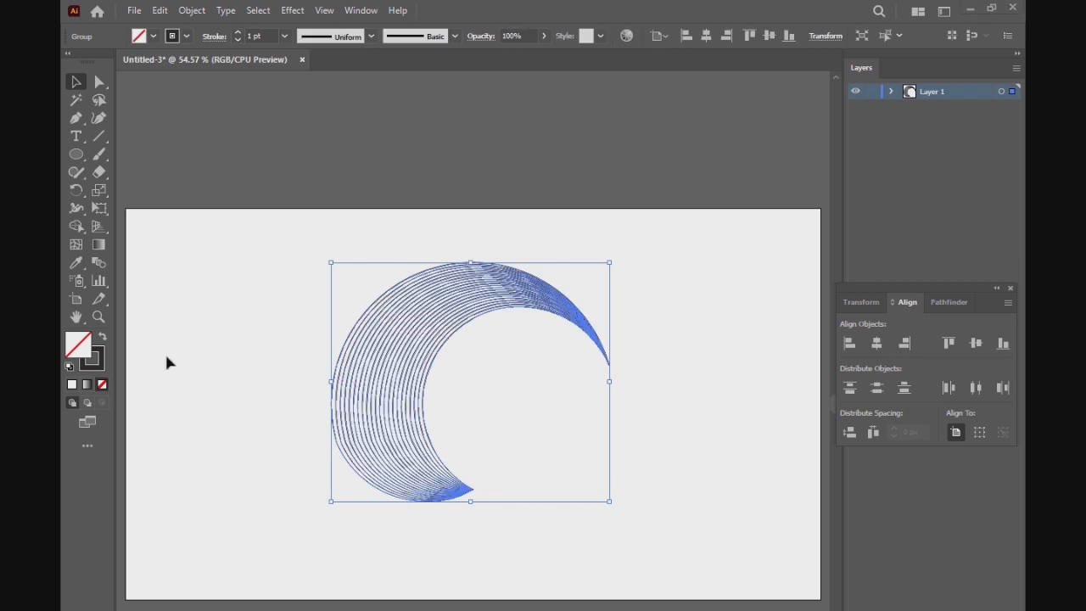
left_click(279, 343)
Step: Make a Live Paint group from the expanded crescent lines, using the black swatch to fill the innermost band
left_click_drag(365, 314, 465, 380)
left_click(76, 210)
left_click(76, 227)
left_click(157, 245)
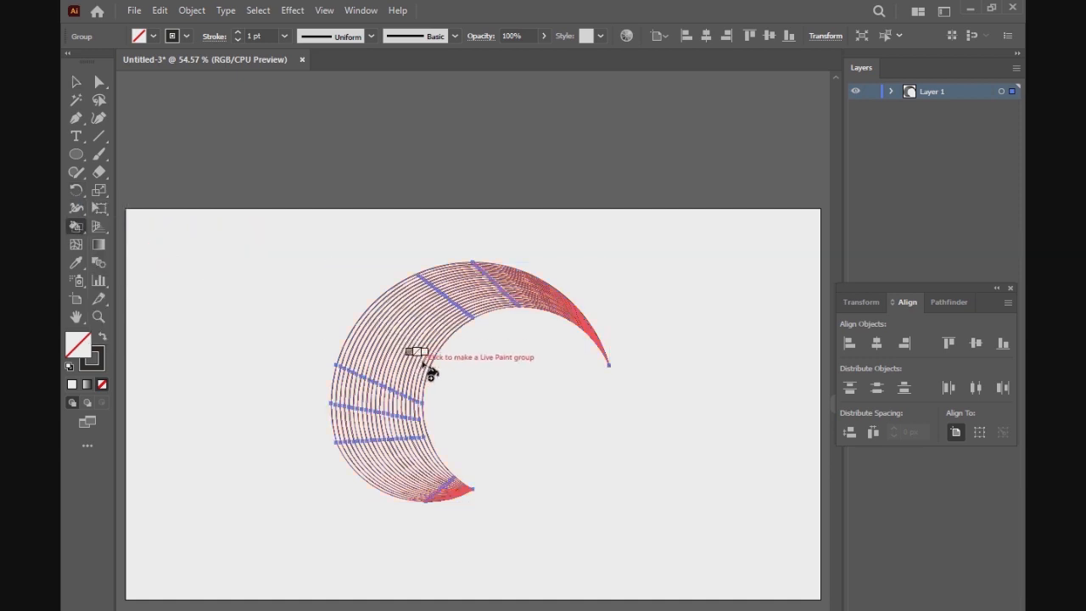
left_click(154, 36)
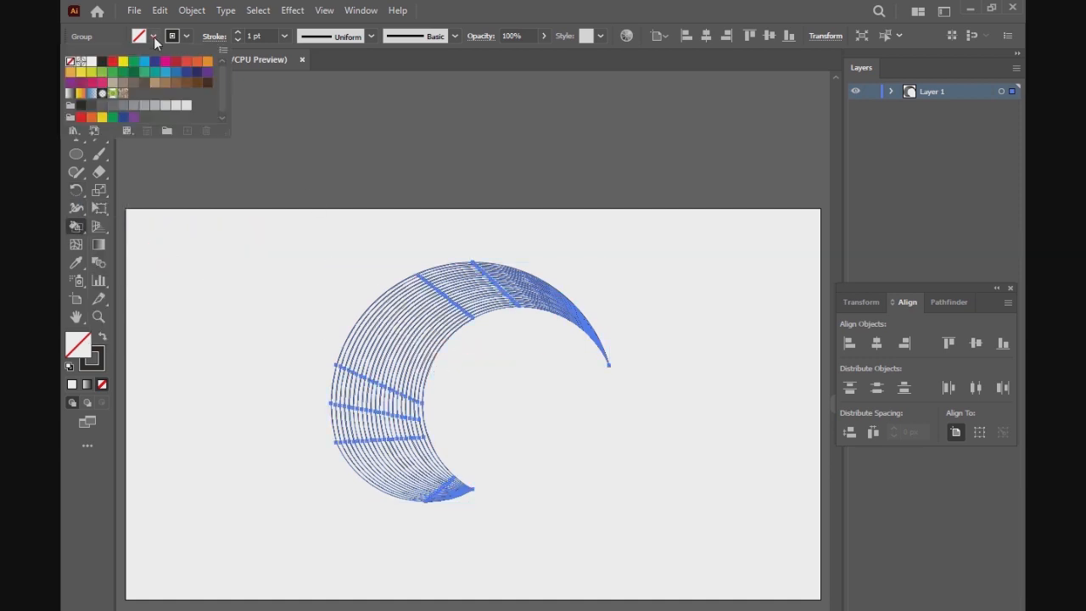
left_click(102, 61)
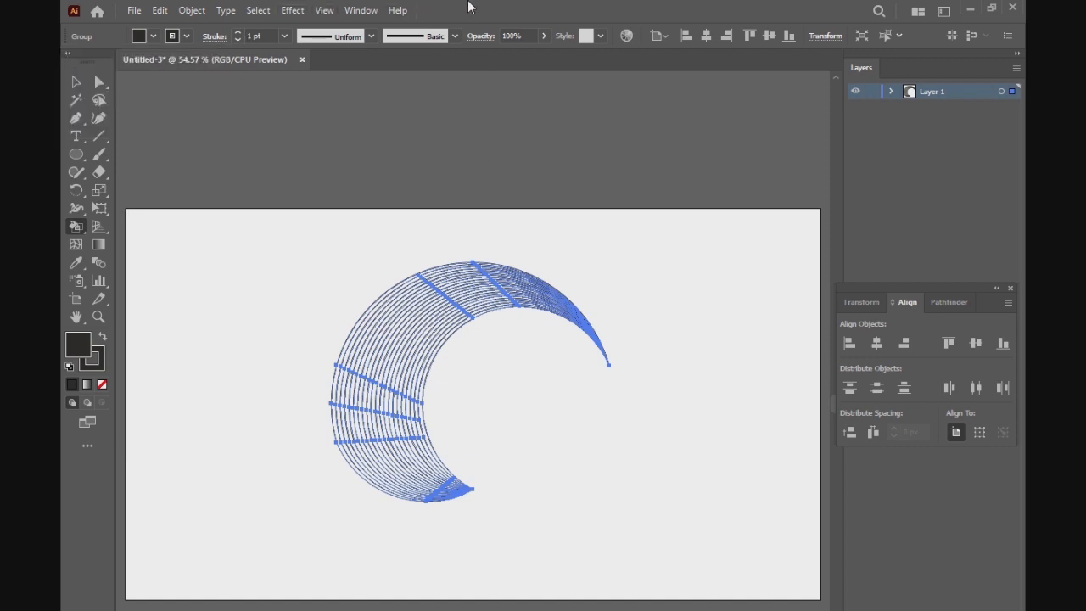
left_click(429, 365)
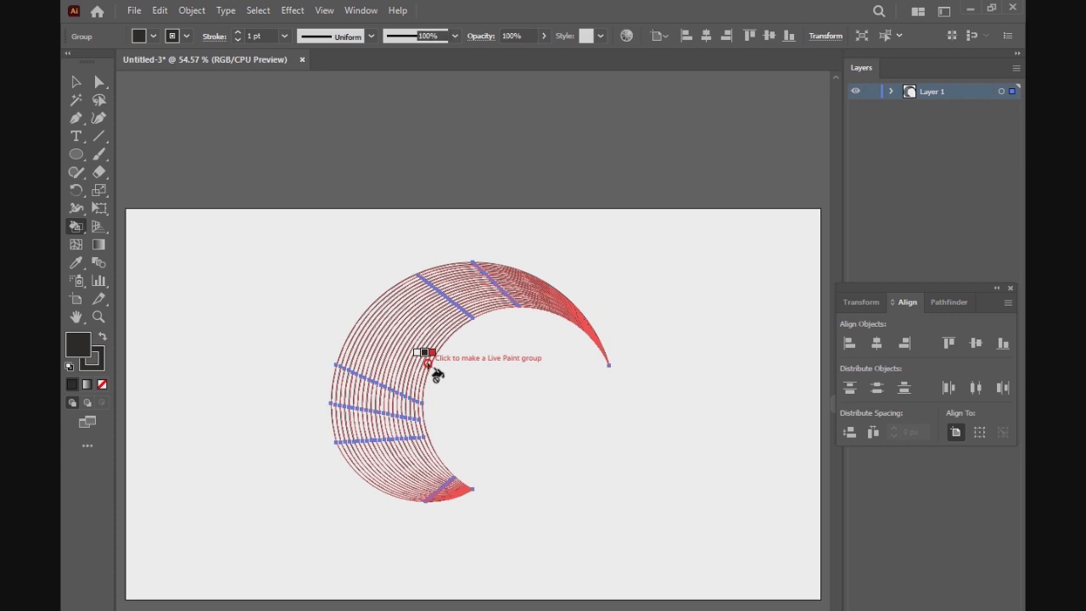
Step: Fill alternate bands across the rest of the crescent with black using Live Paint Bucket, and deselect the artwork
left_click(369, 343)
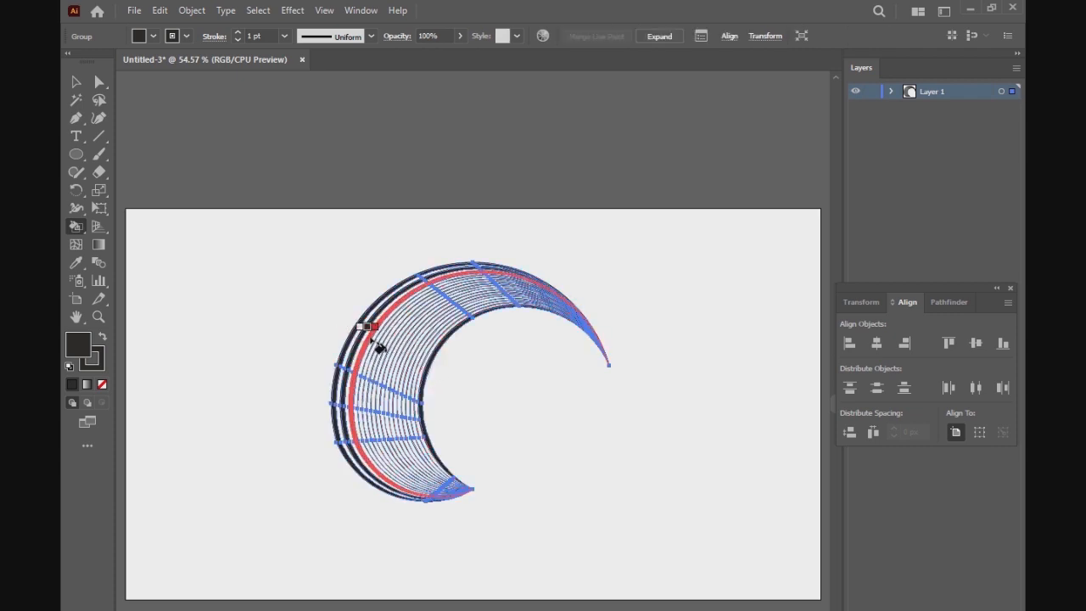
left_click(371, 339)
left_click(376, 345)
left_click(384, 348)
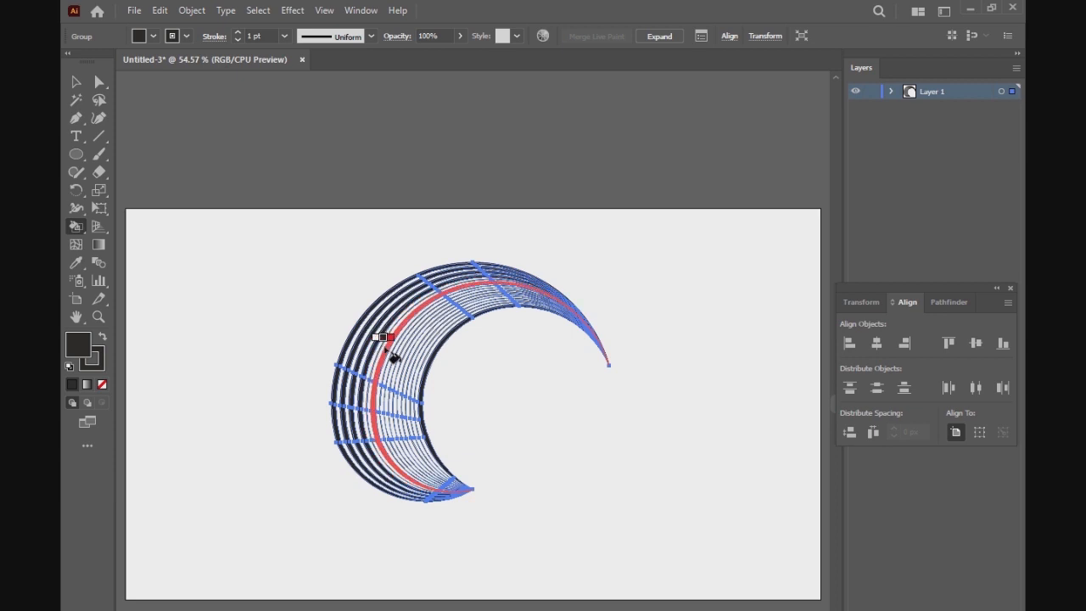
left_click(386, 348)
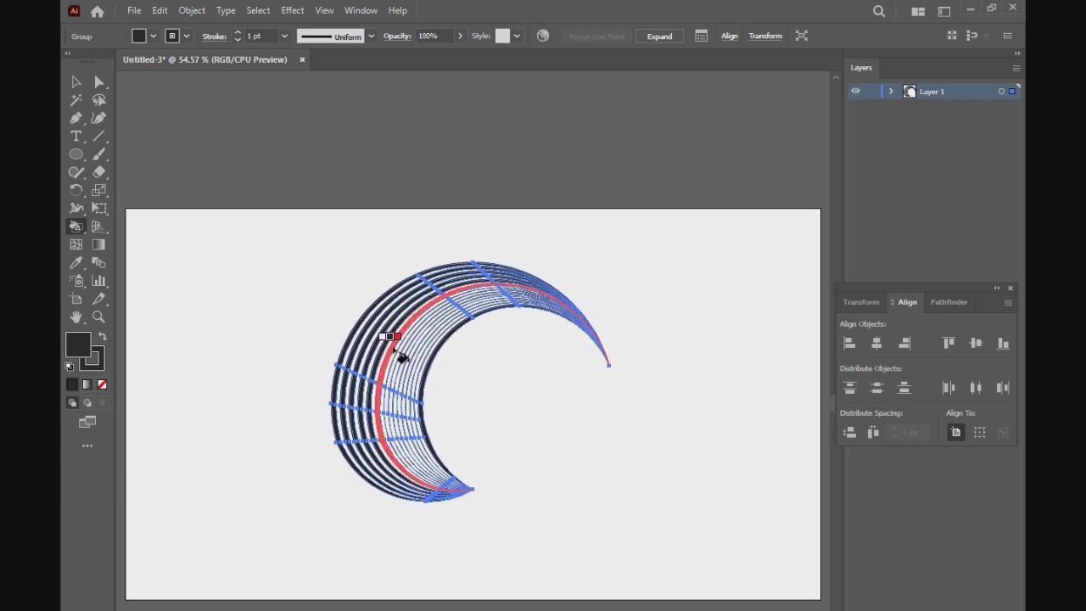
left_click(400, 355)
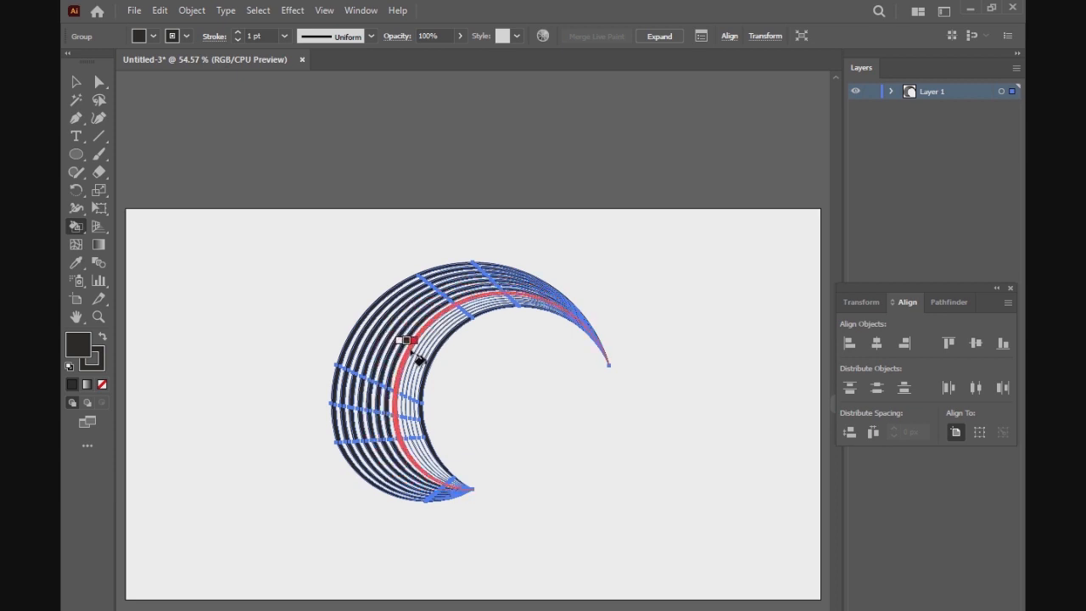
left_click(409, 350)
left_click(416, 350)
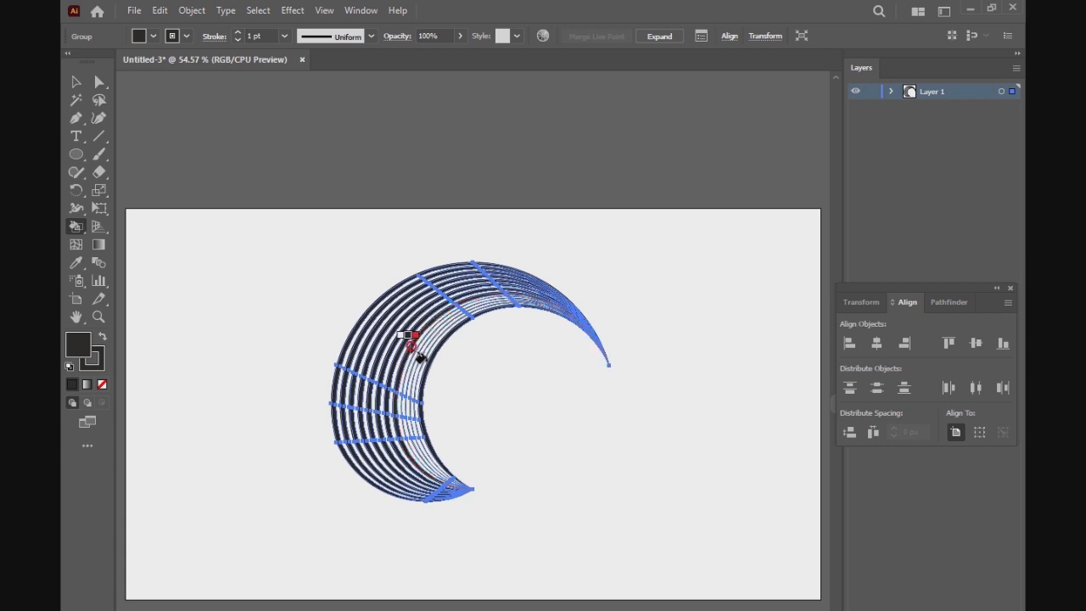
left_click(425, 351)
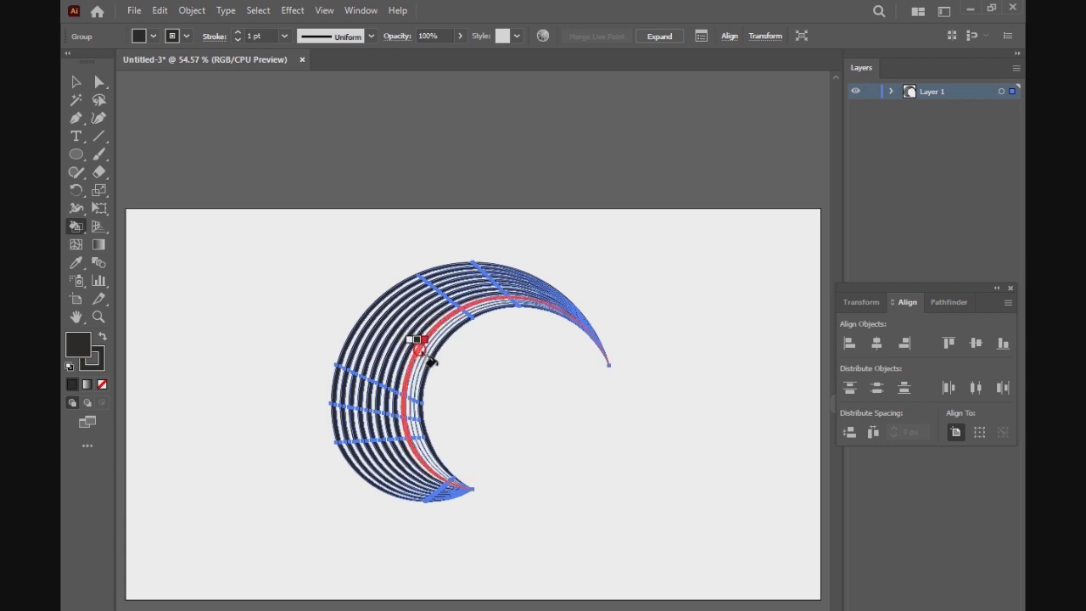
left_click(429, 356)
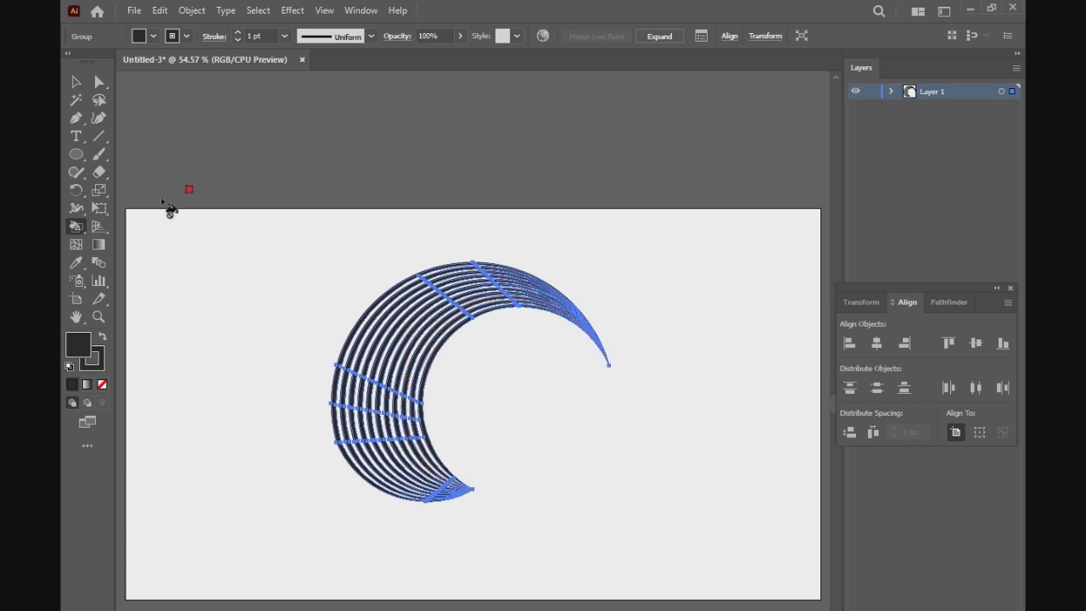
left_click(75, 81)
left_click(288, 568)
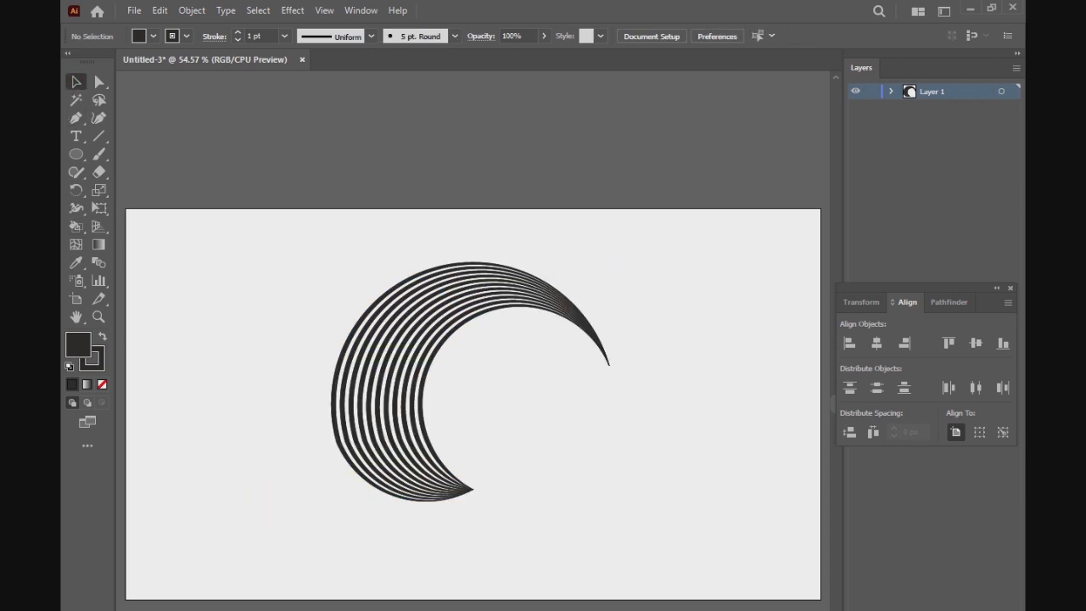
Step: Fill the empty bands between the black ones with the white swatch using Live Paint Bucket, and deselect the artwork
left_click_drag(320, 272, 473, 381)
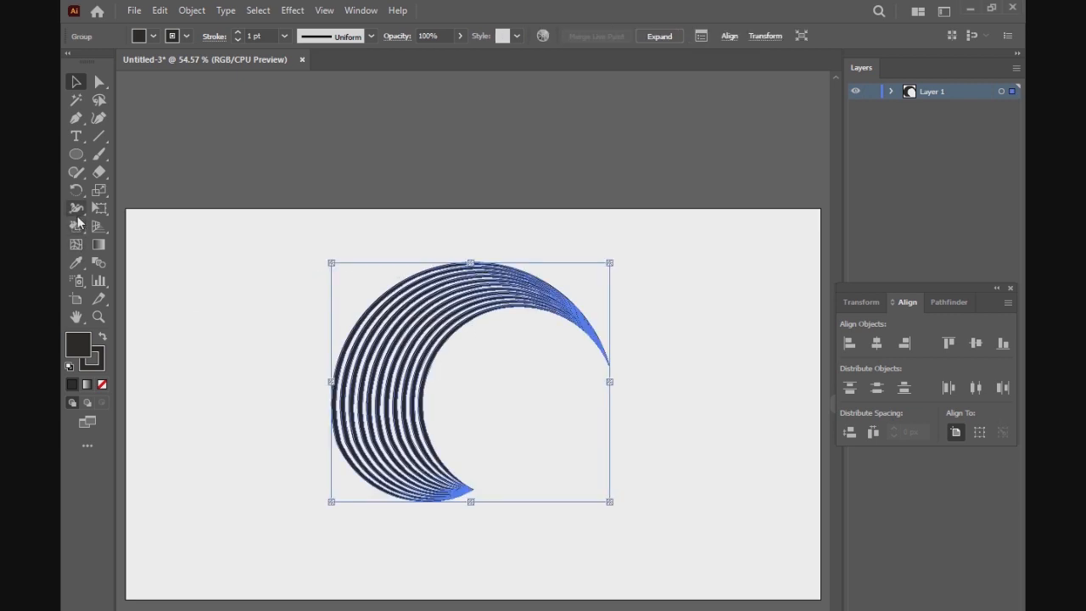
mouse_move(77, 226)
left_mouse_down()
mouse_move(137, 228)
mouse_move(149, 245)
left_mouse_up()
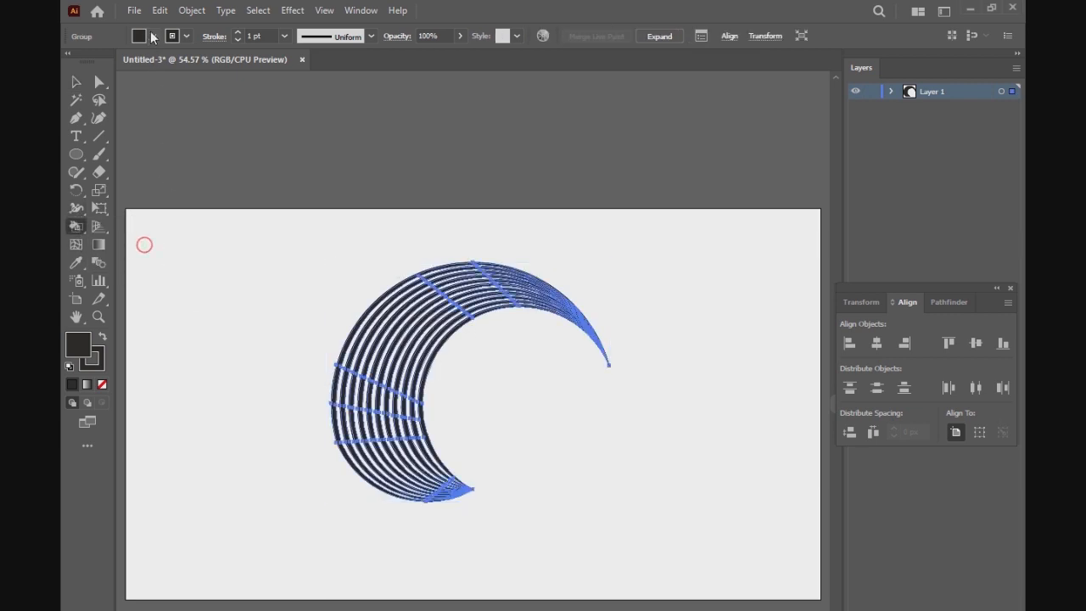
left_click(139, 36)
left_click(90, 62)
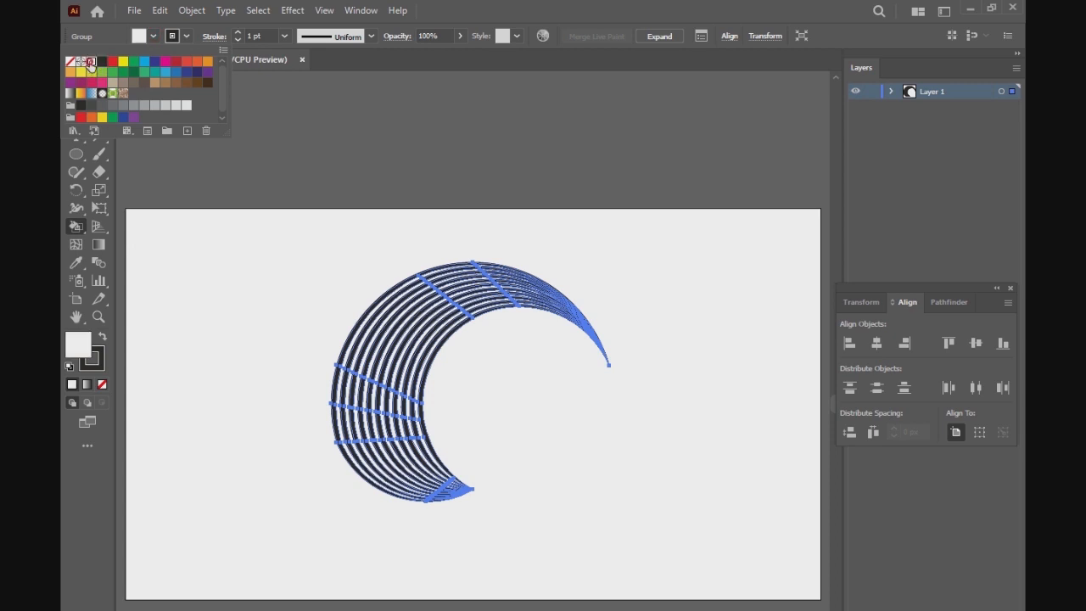
left_click(475, 7)
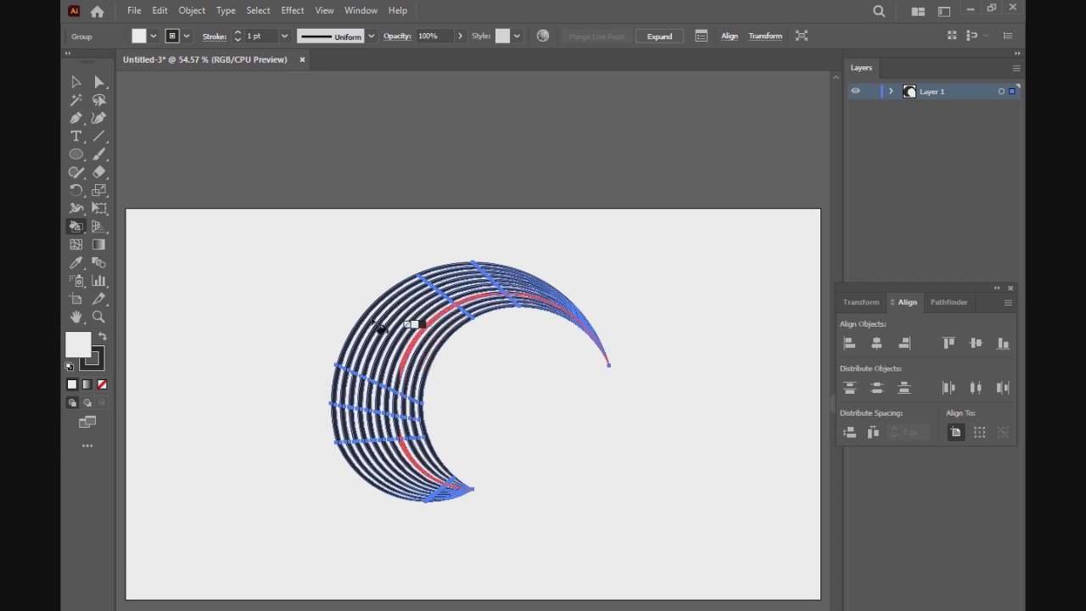
key("v")
left_click(482, 481)
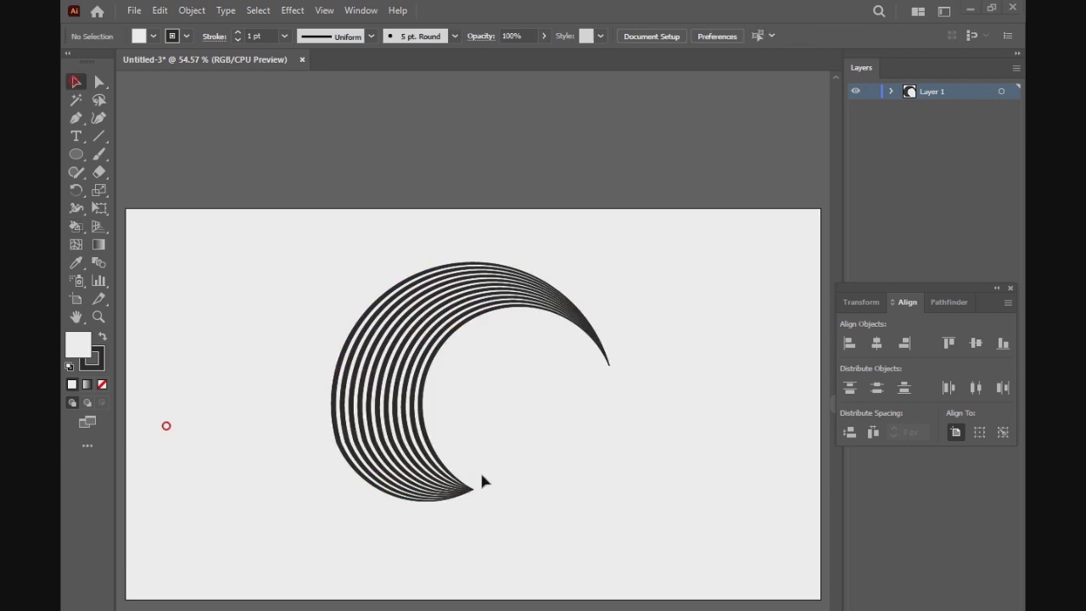
Step: Copy the painted crescent and paste the duplicate in front at the same position
left_click_drag(379, 276, 470, 360)
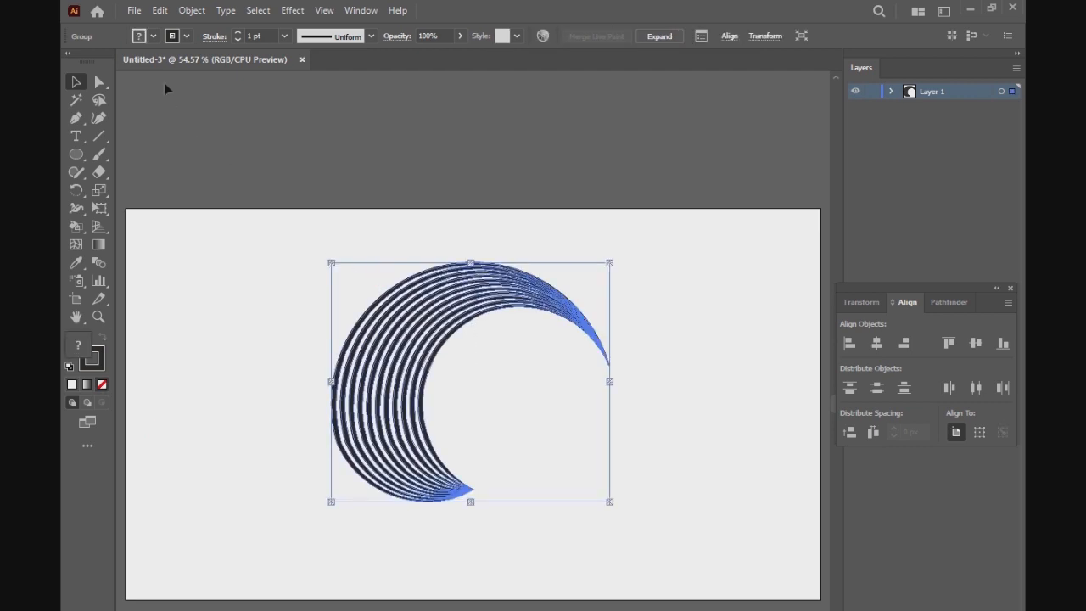
left_click(161, 12)
left_click(185, 83)
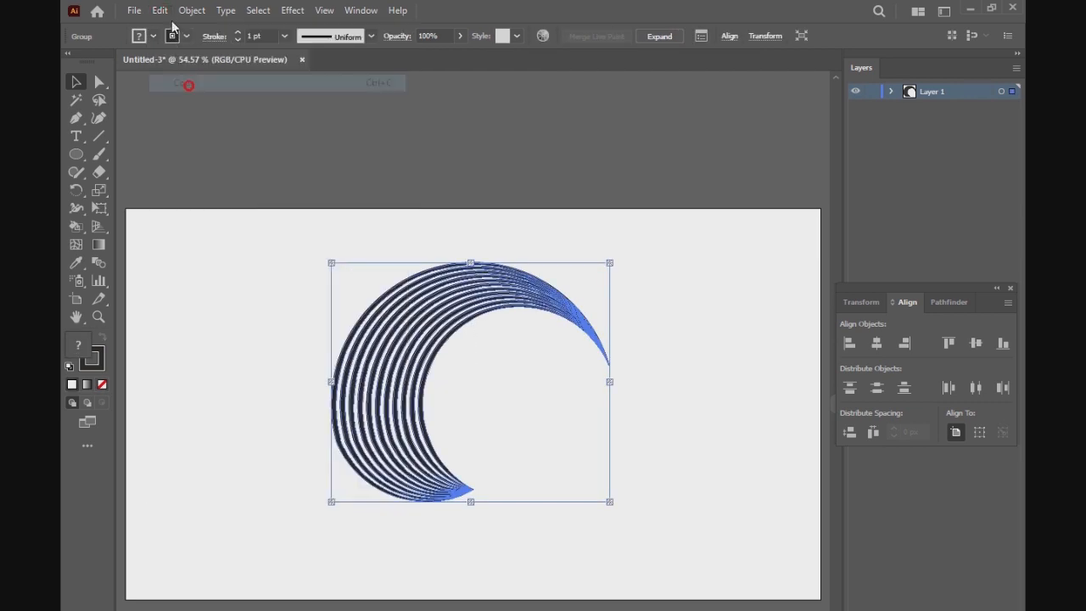
left_click(162, 12)
left_click(214, 116)
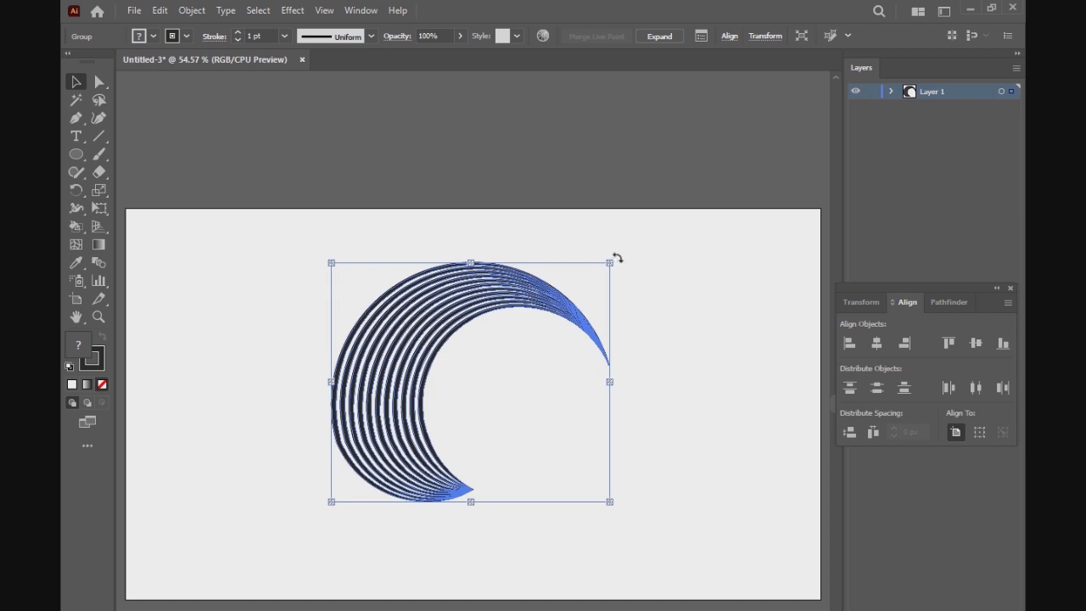
Step: Rotate the pasted crescent by 180° in total and position it against the original to form a ring
left_click_drag(617, 258, 502, 522)
left_click_drag(514, 335, 542, 399)
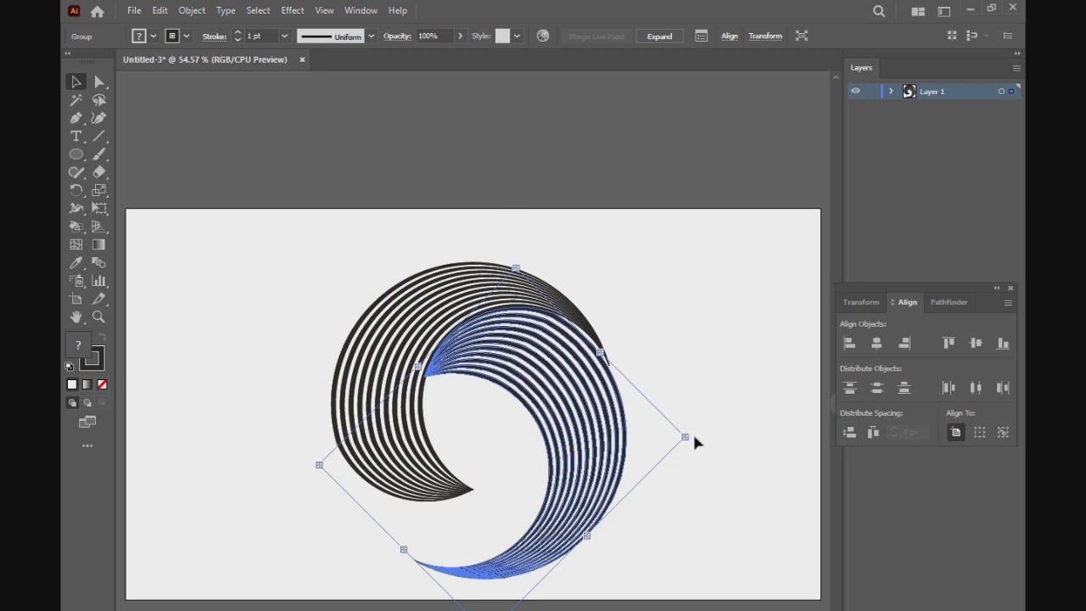
left_click_drag(691, 435, 589, 510)
left_click_drag(570, 449, 543, 425)
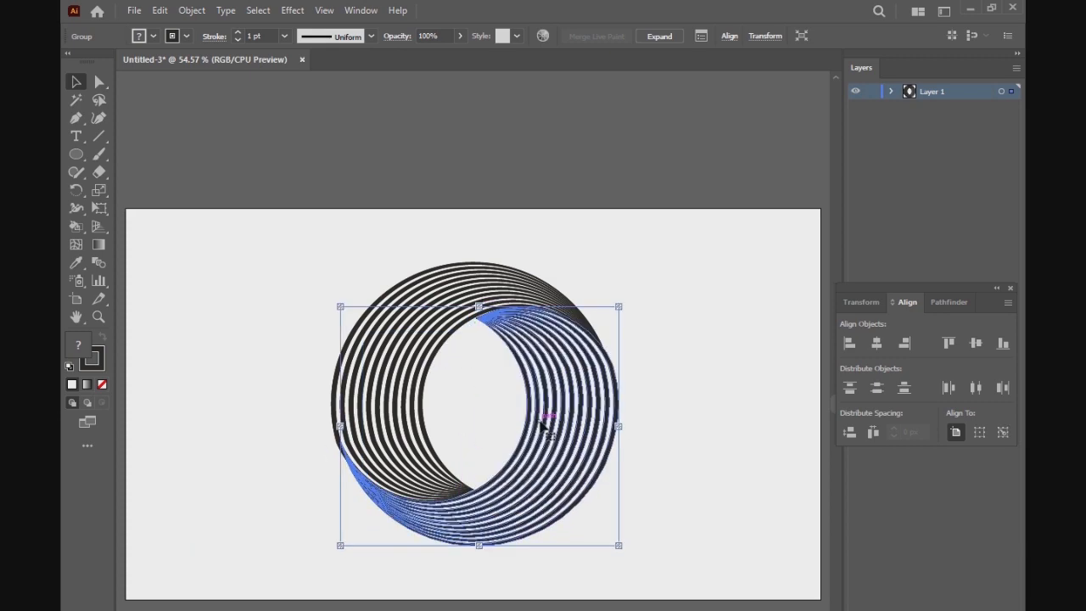
Step: Nudge the rotated crescent slightly left to line up its edges with the original crescent, and deselect it
key("Left")
key("Left")
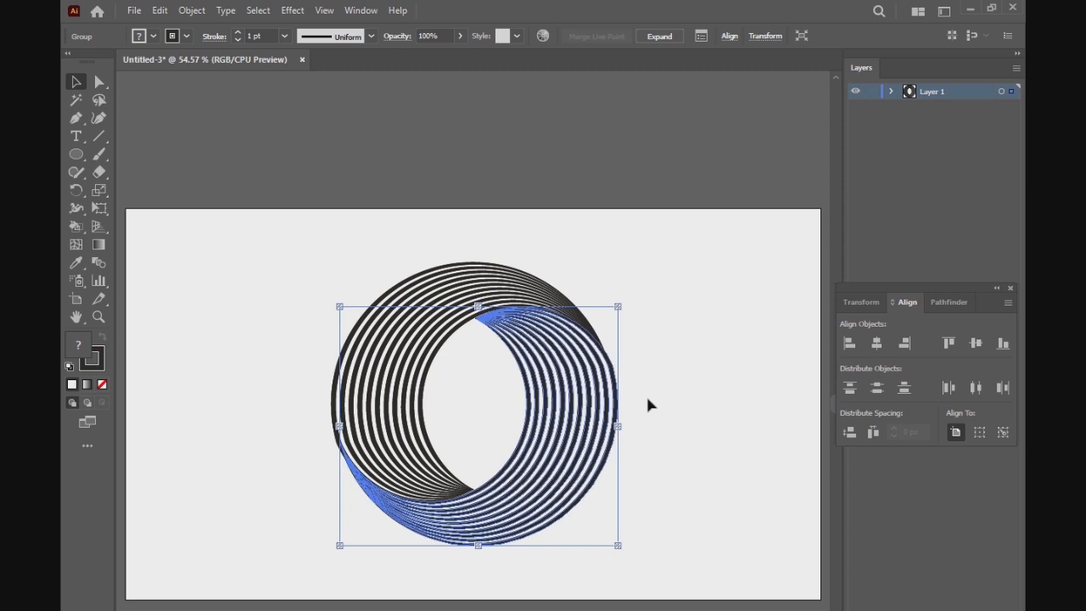
key("ctrl+[")
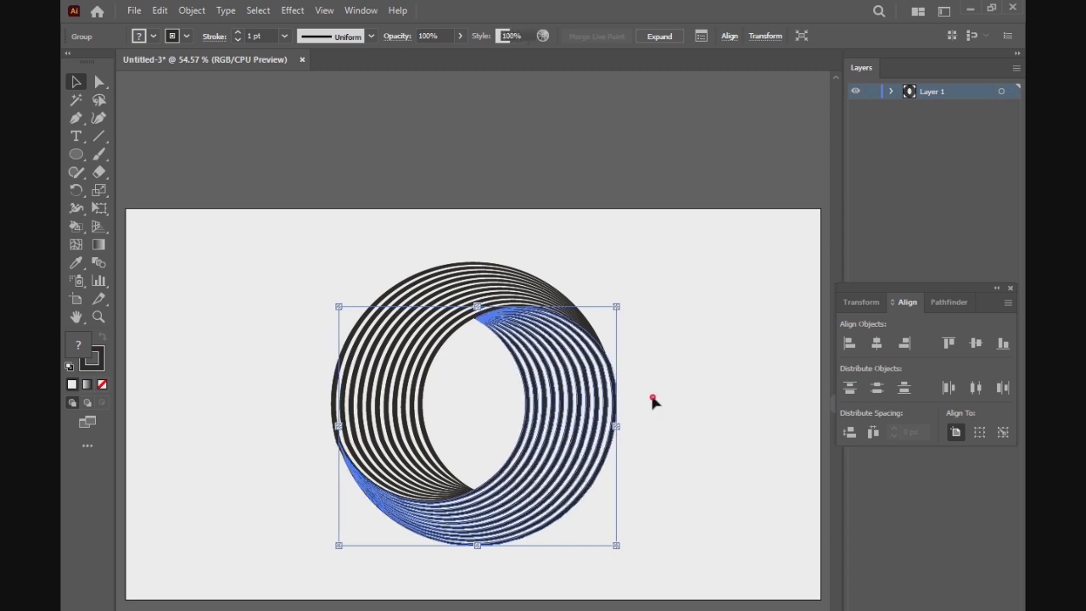
left_click(651, 398)
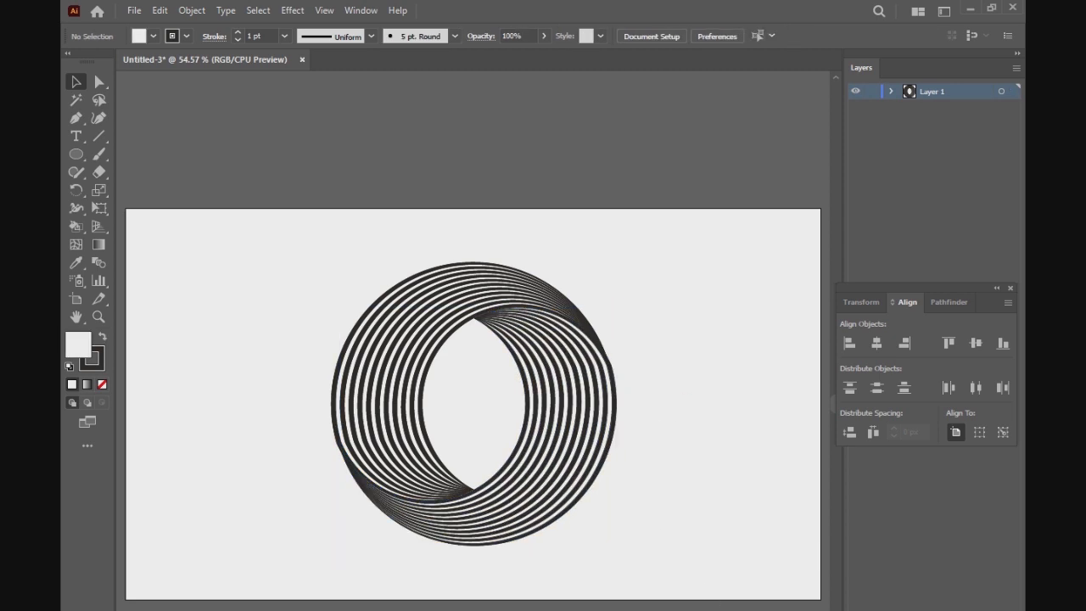
left_click(667, 379)
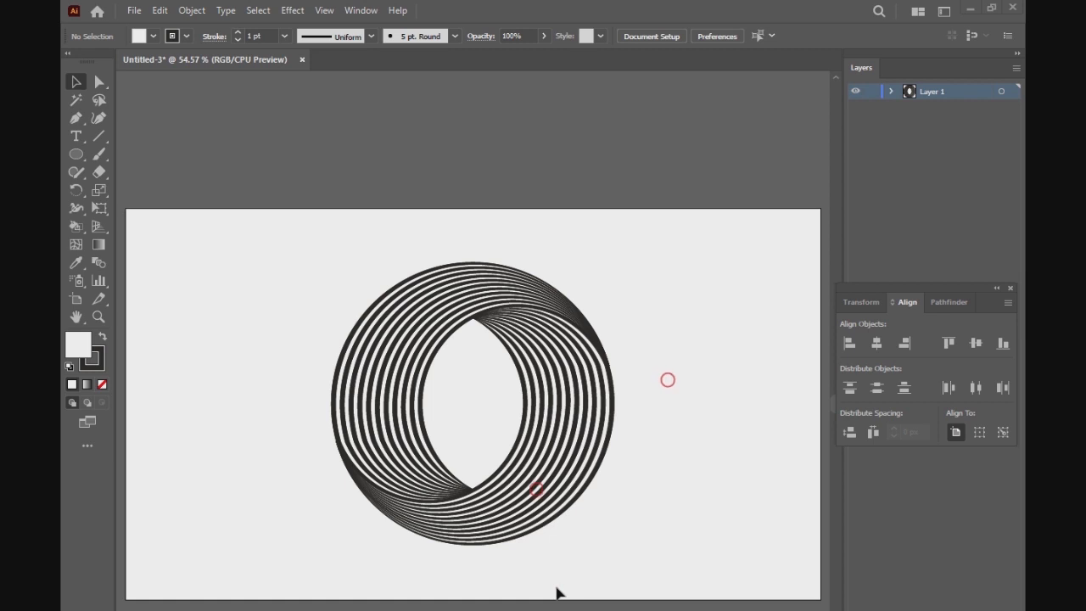
Step: Draw a large circle with the Ellipse tool, overlapping the lower-left edge of the striped ring
left_click(557, 587)
left_click(76, 154)
left_click_drag(267, 477, 323, 589)
left_click_drag(190, 450, 191, 450)
left_click(76, 81)
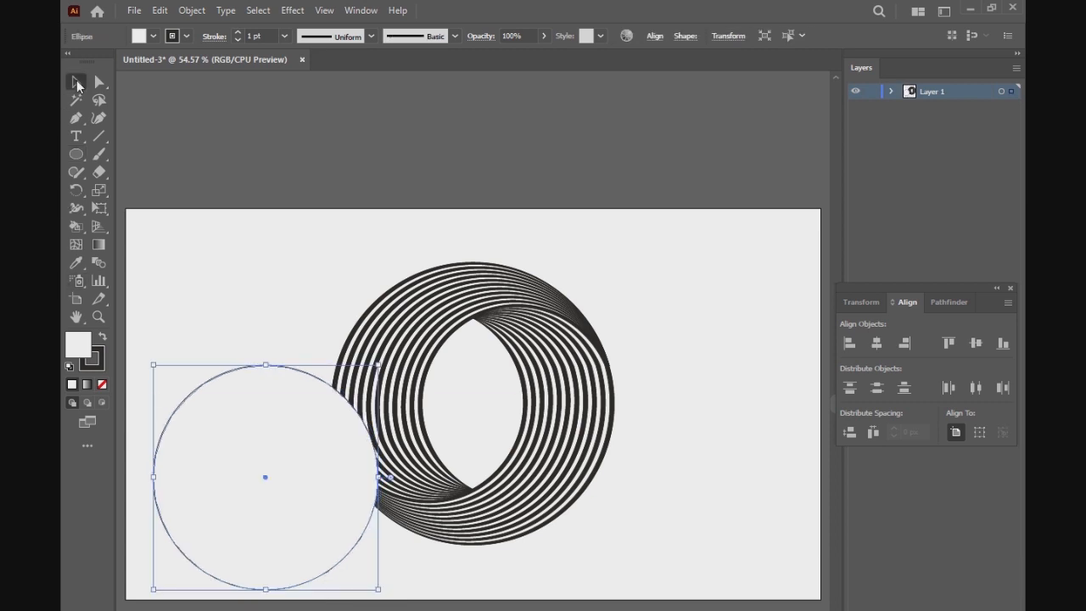
Step: Show the gradient settings and apply the white-to-black linear gradient to the circle's fill
left_click(356, 11)
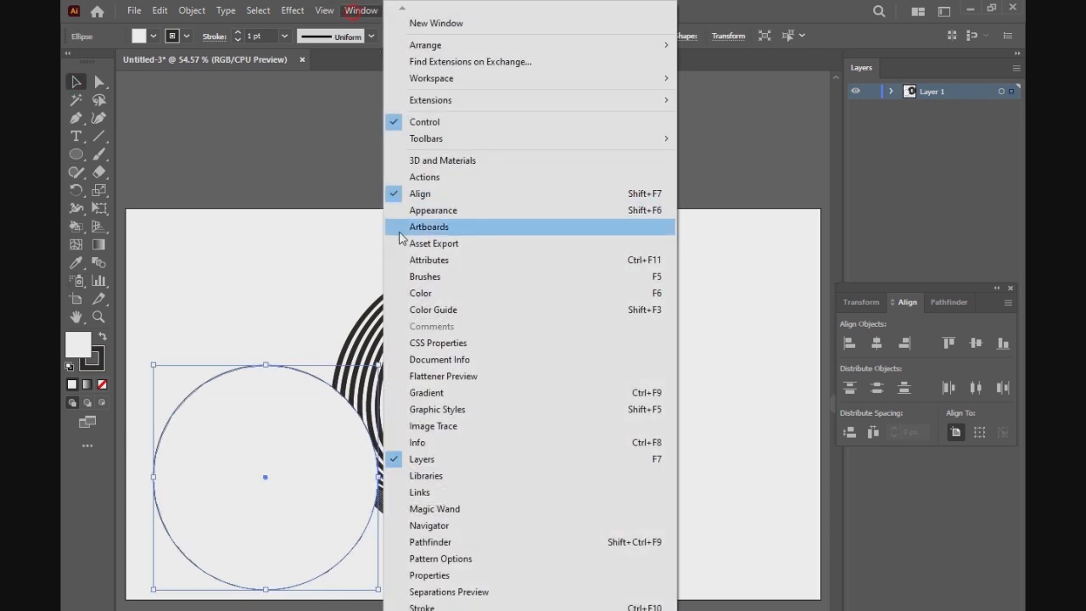
left_click(419, 393)
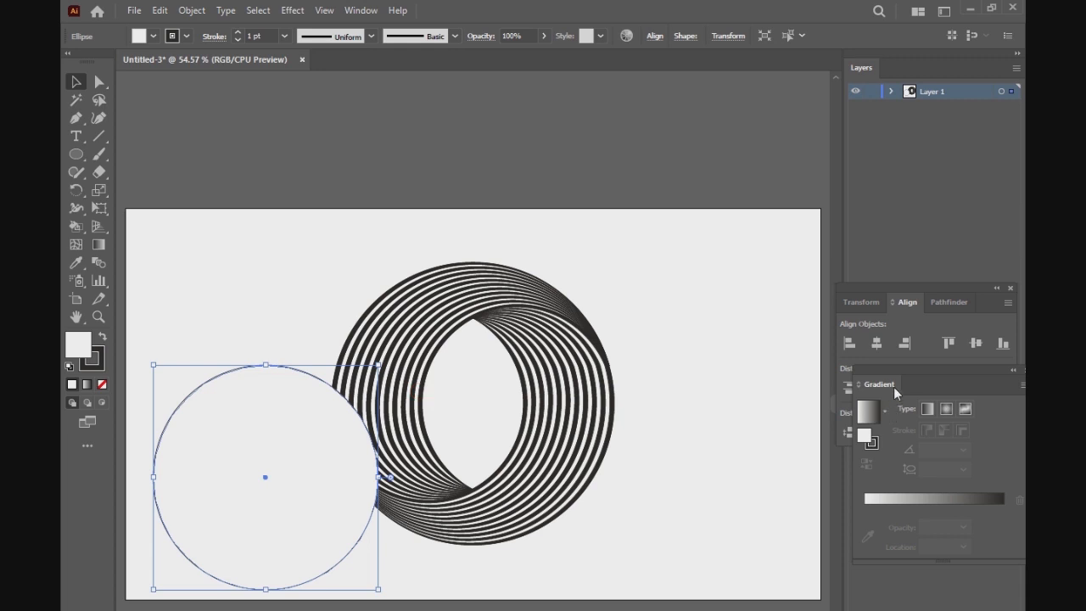
left_click_drag(894, 387, 463, 356)
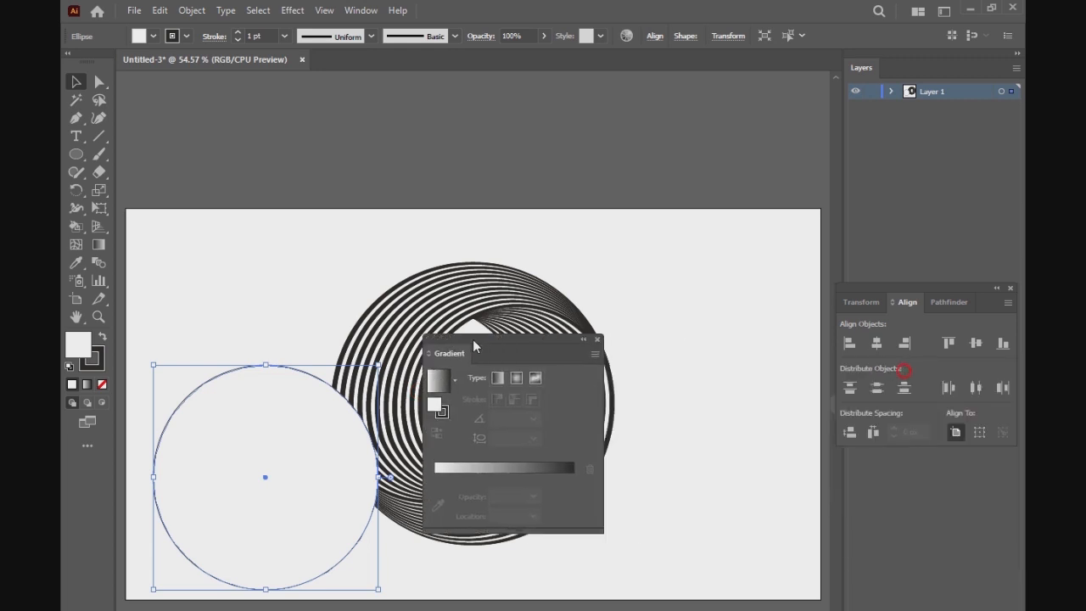
left_click(449, 383)
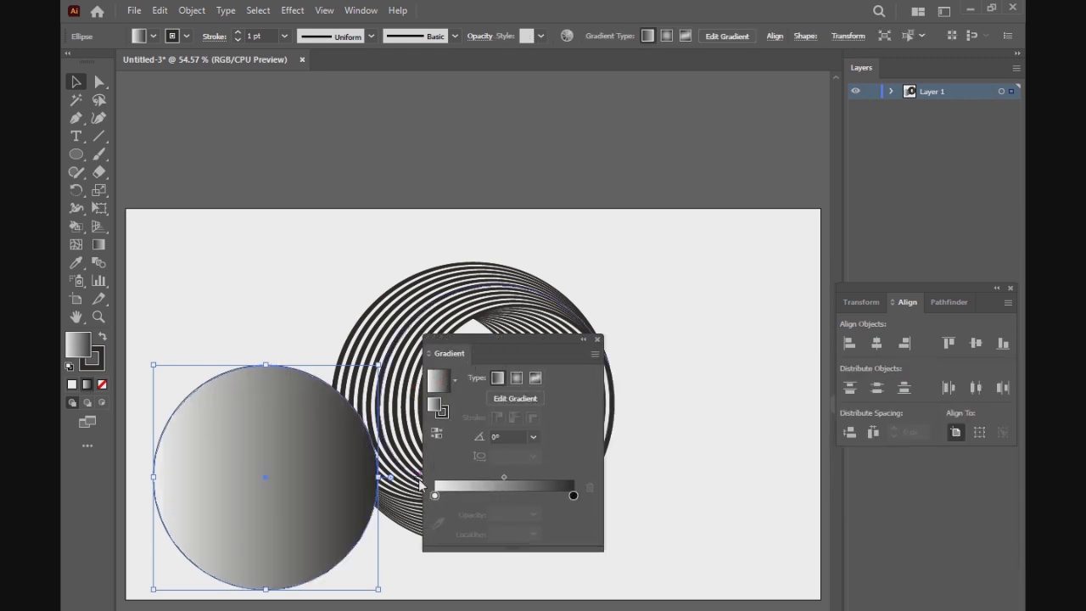
Step: Make the circle's gradient radial with black at the centre, and shift its midpoint closer to the black stop
left_click(438, 435)
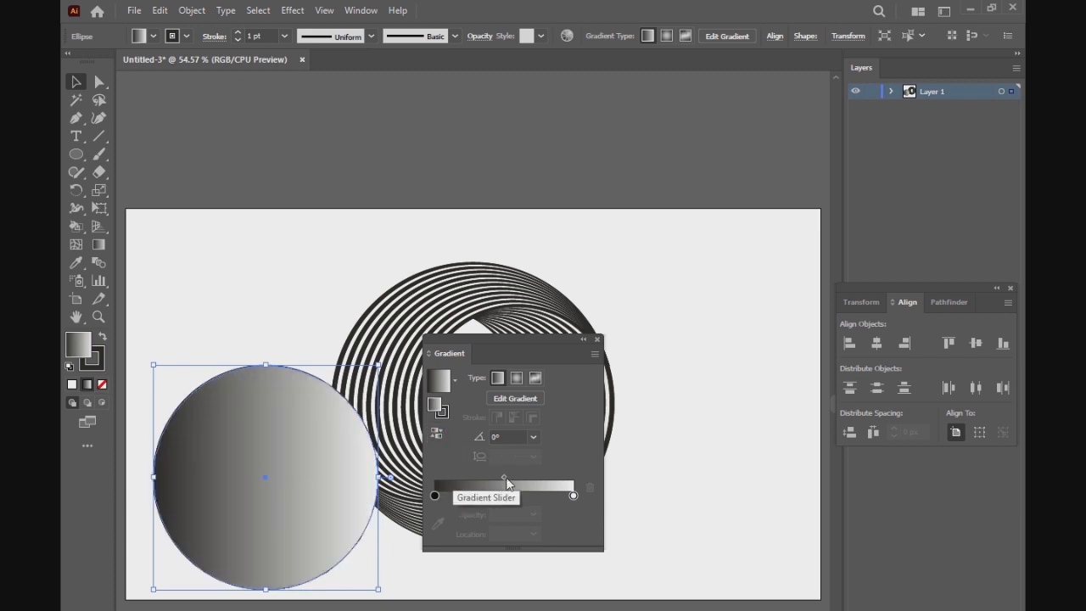
left_click(438, 435)
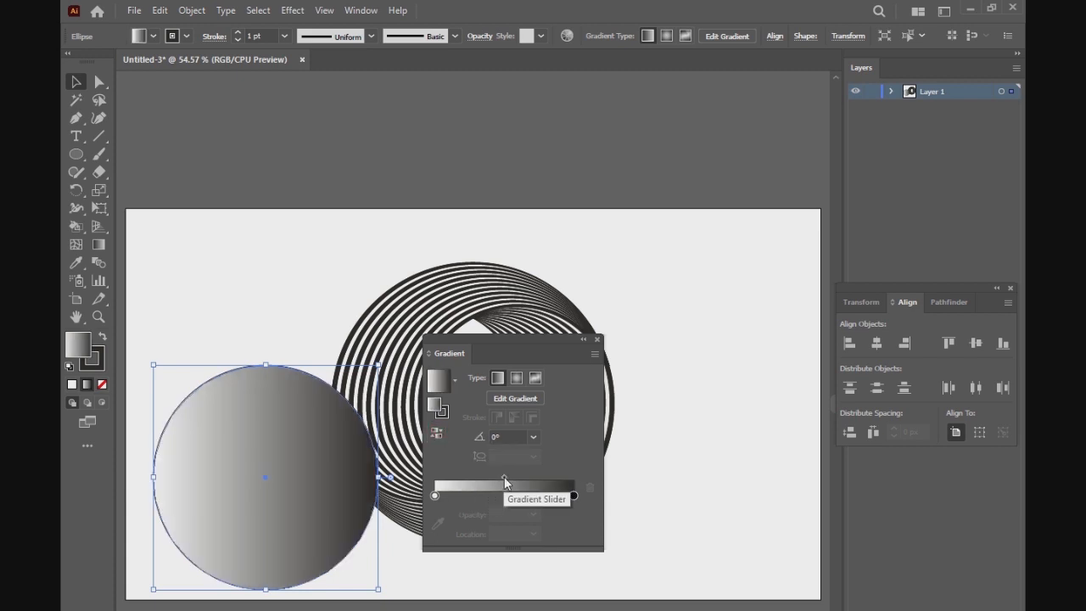
left_click_drag(504, 480, 530, 479)
left_click(515, 378)
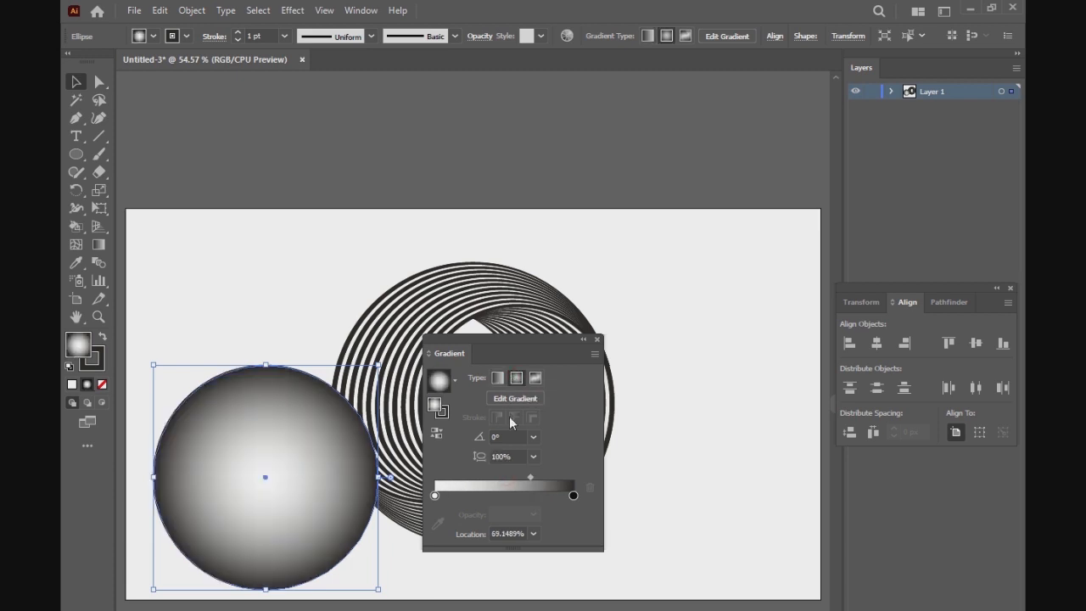
left_click(437, 433)
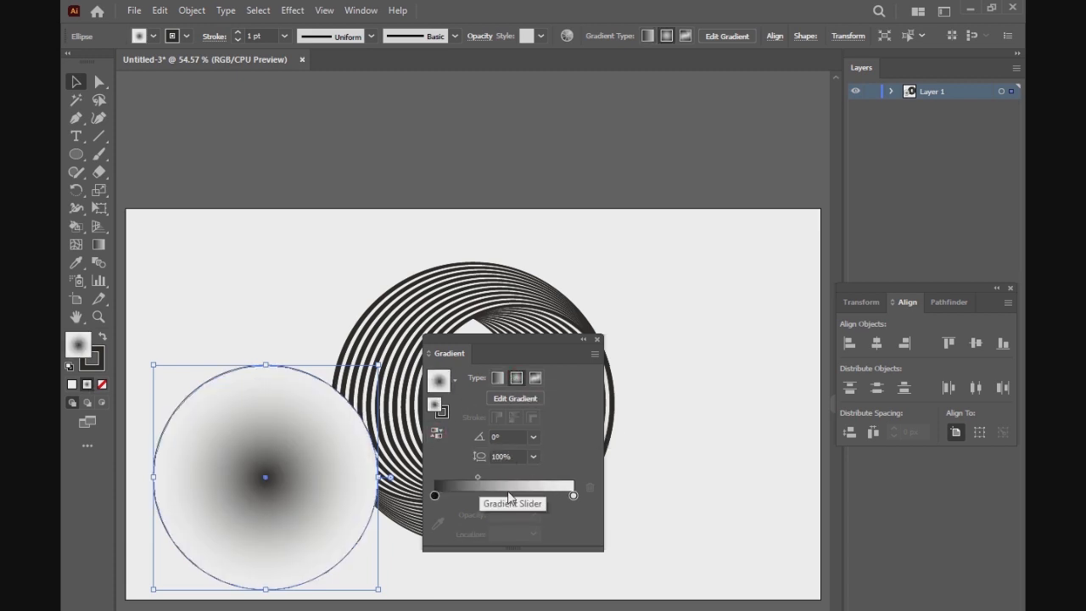
left_click_drag(478, 478, 520, 480)
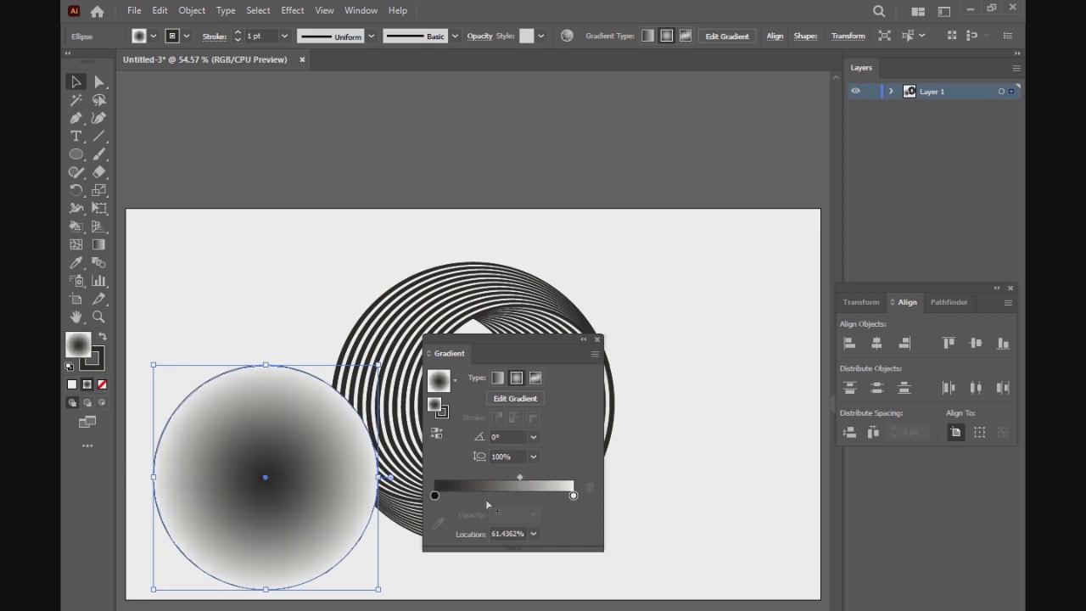
left_click_drag(520, 481, 486, 478)
Step: Set the opacity of the gradient's white outer stop to 0% and clear the gradient settings away from the artwork
left_click(572, 496)
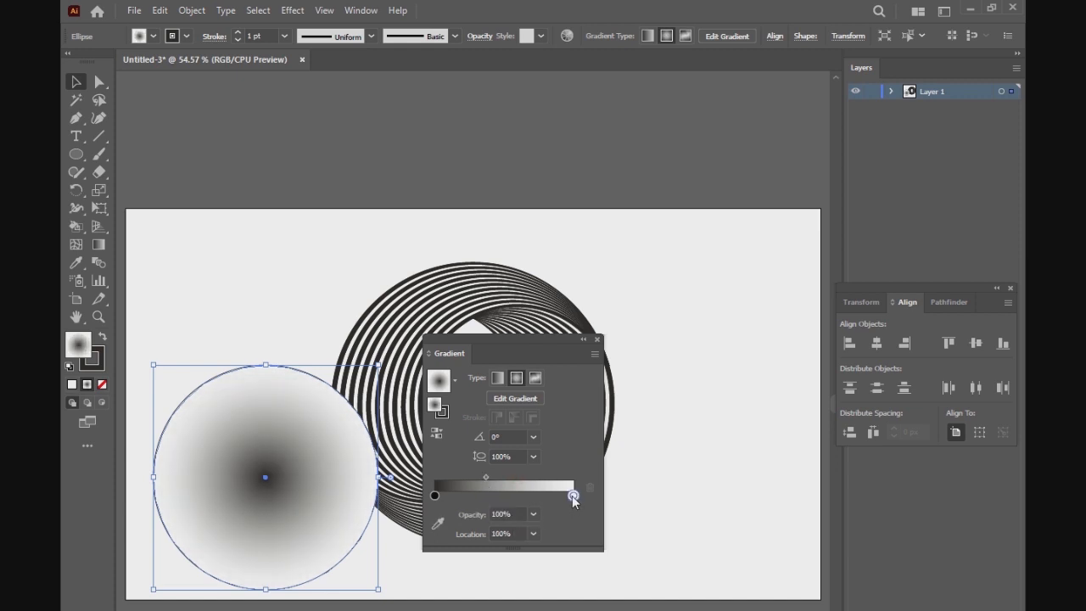
left_click(533, 514)
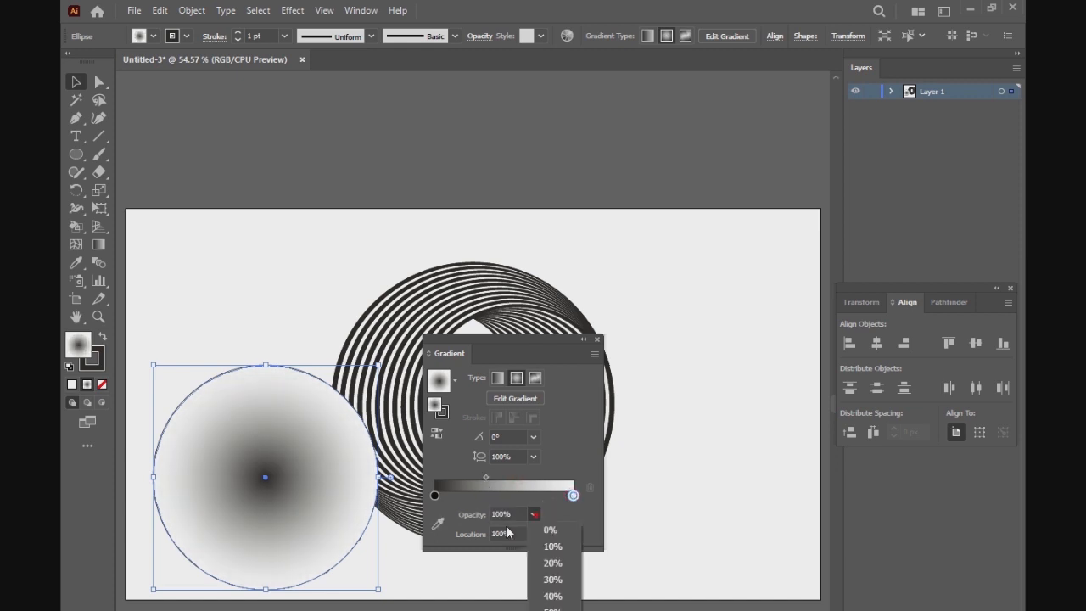
left_click(552, 526)
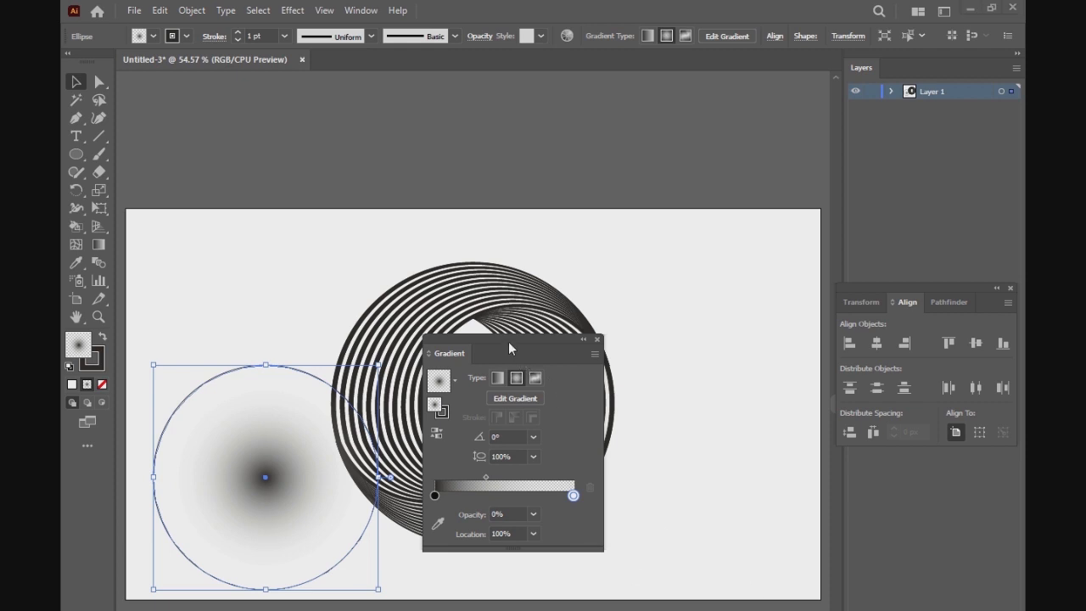
left_click_drag(509, 348, 891, 367)
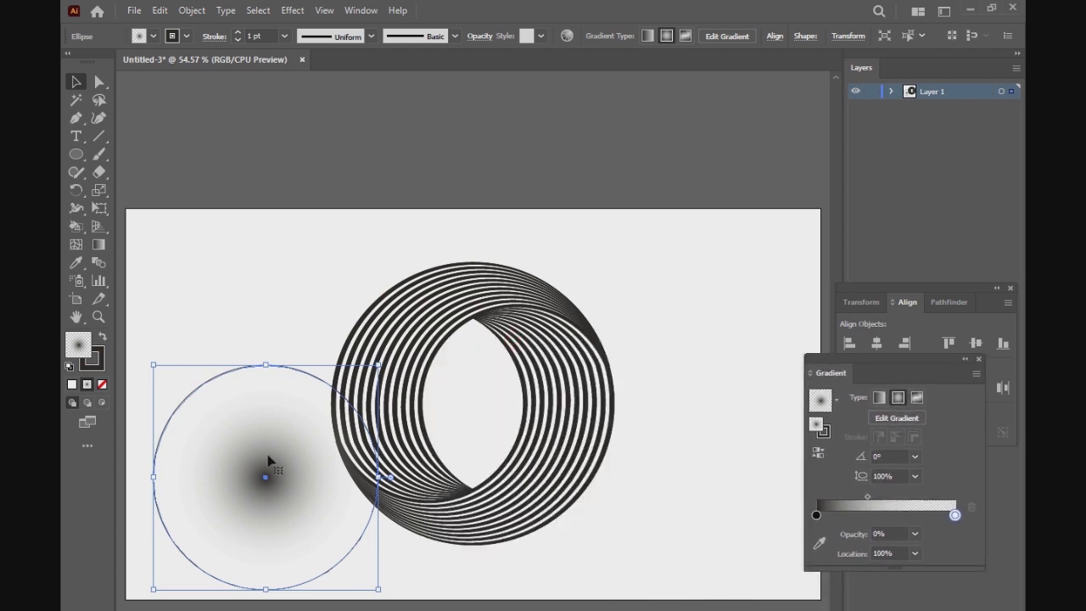
Step: Set the gradient circle's stroke to none and move the circle over the bottom of the ring
left_click(186, 36)
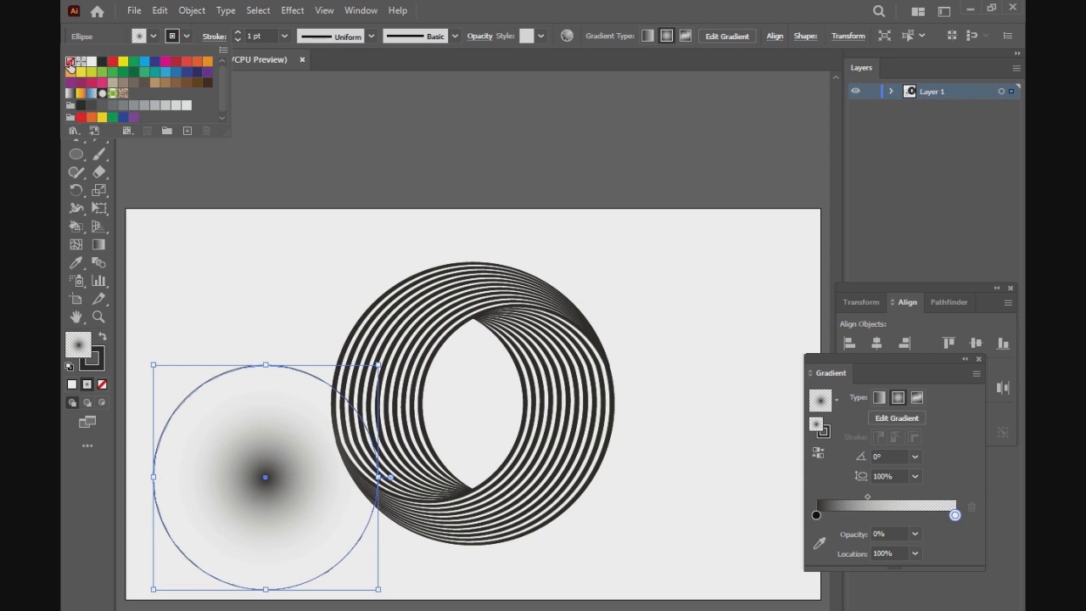
left_click(69, 62)
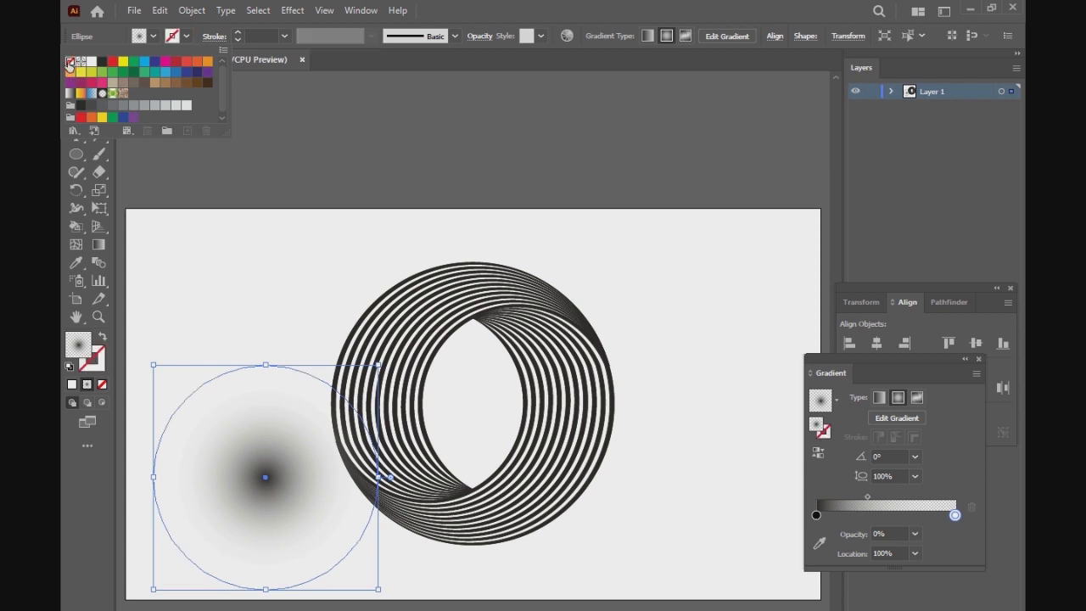
left_click(228, 315)
left_click_drag(252, 478, 464, 529)
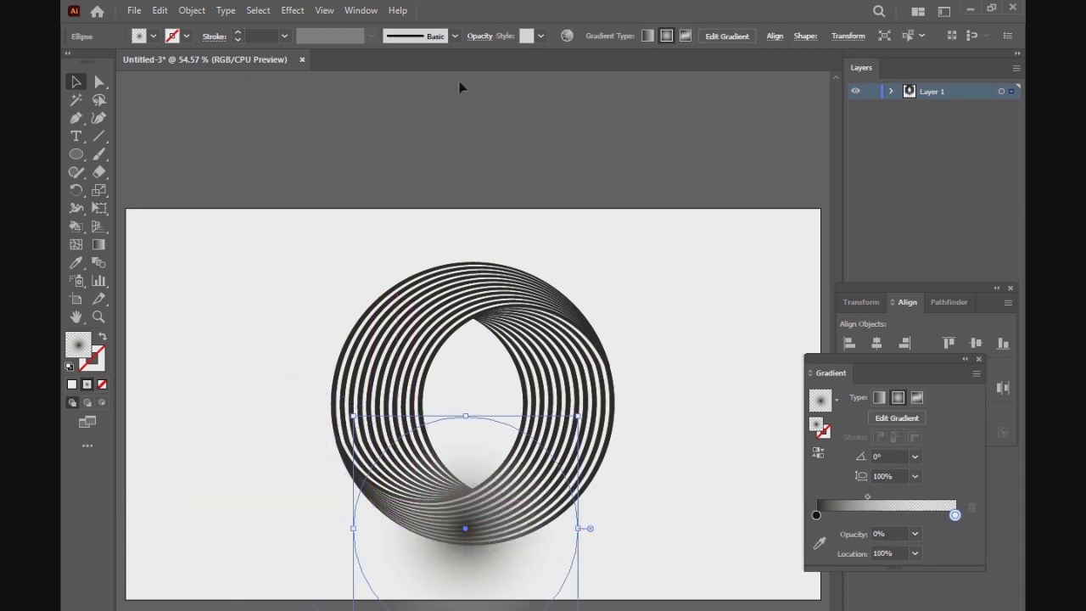
Step: Show the transparency settings and set the gradient circle's blending mode to Multiply
left_click(360, 11)
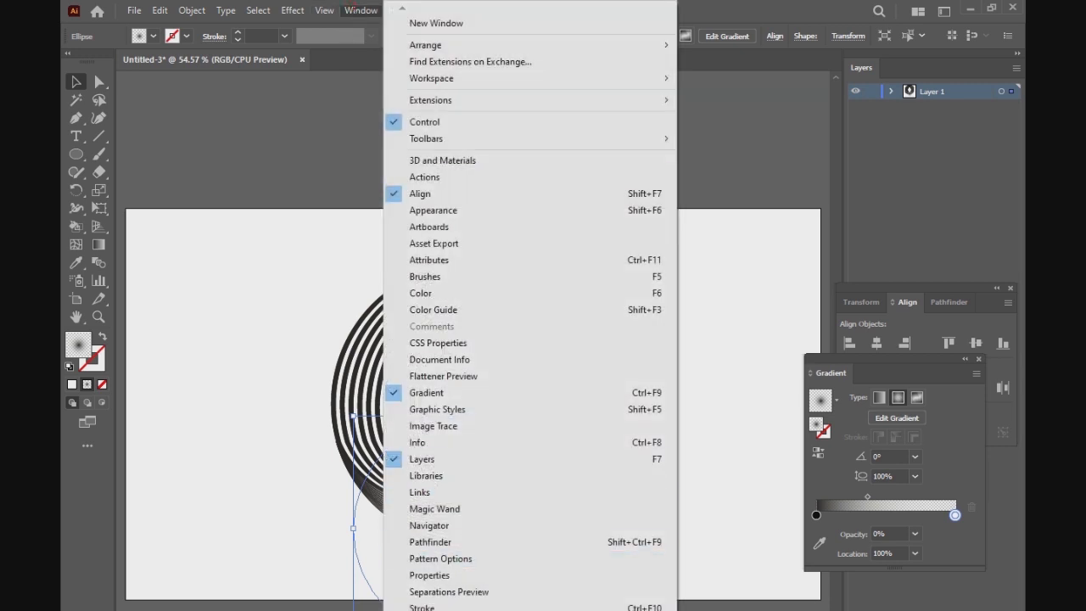
left_click(436, 610)
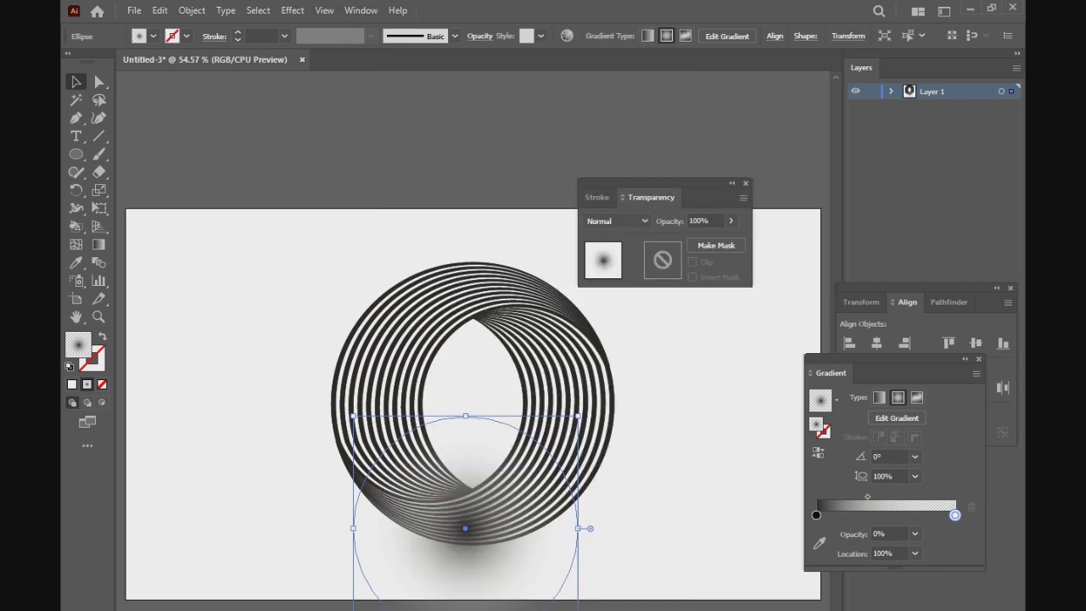
left_click_drag(663, 187, 651, 126)
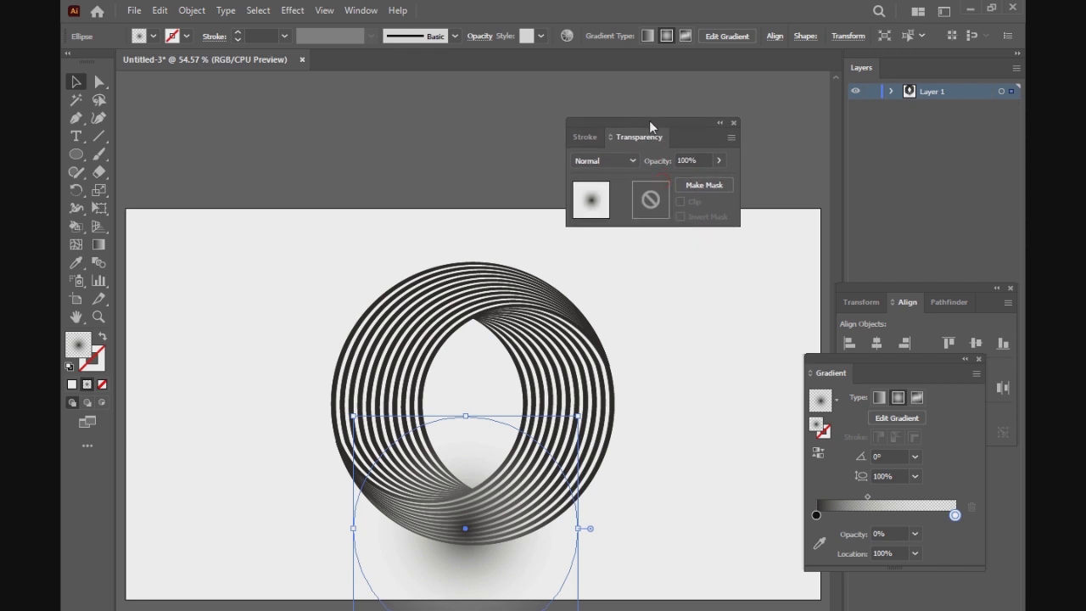
left_click(617, 162)
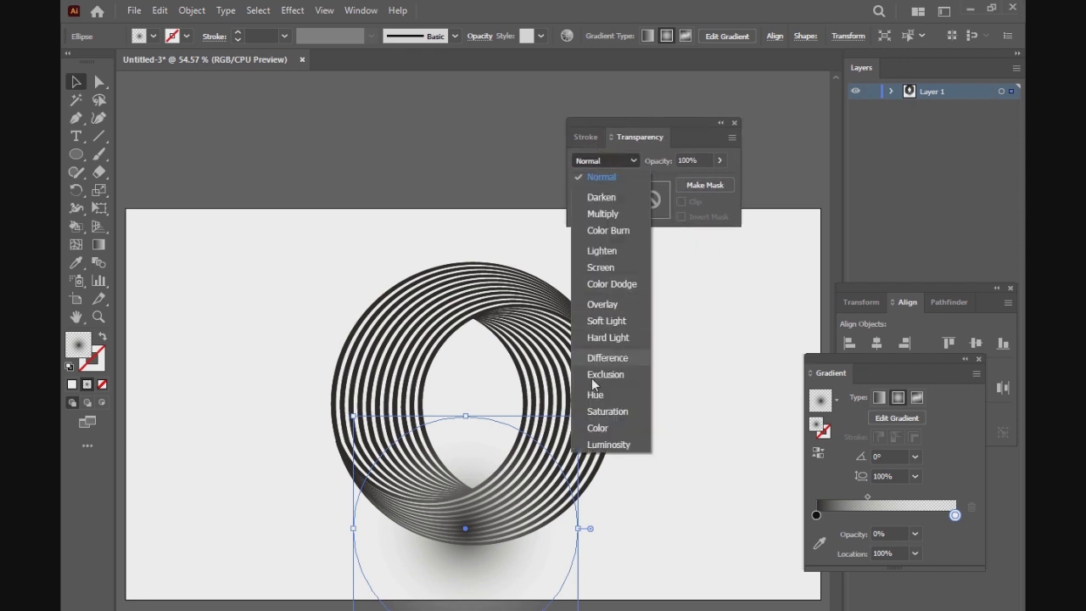
left_click(601, 214)
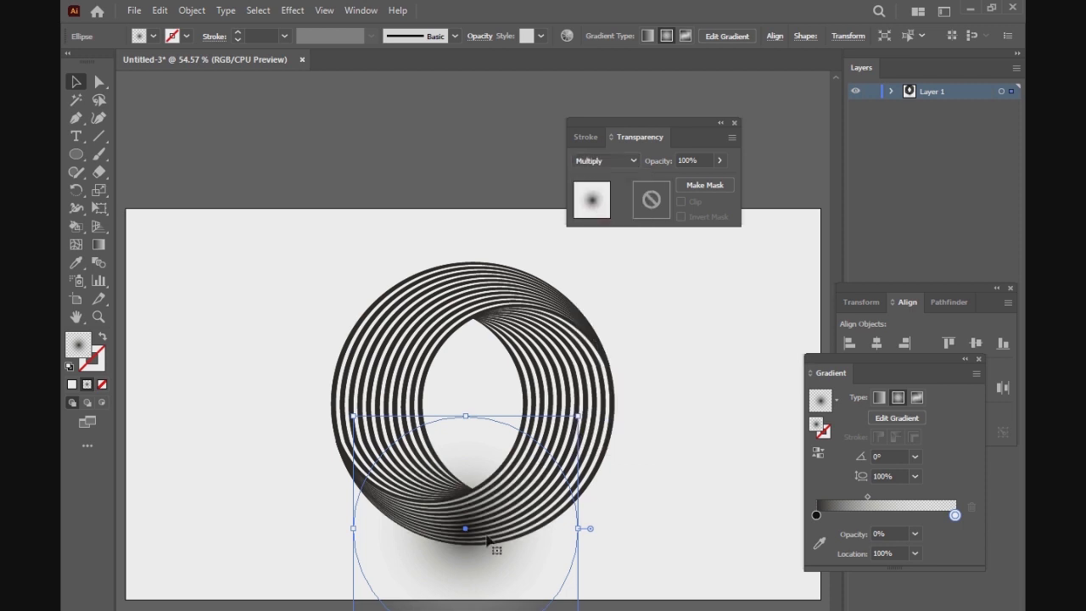
Step: Flatten the gradient circle into a thin shadow ellipse at the ring's base, send it to the back, and deselect it
left_click_drag(468, 415, 468, 535)
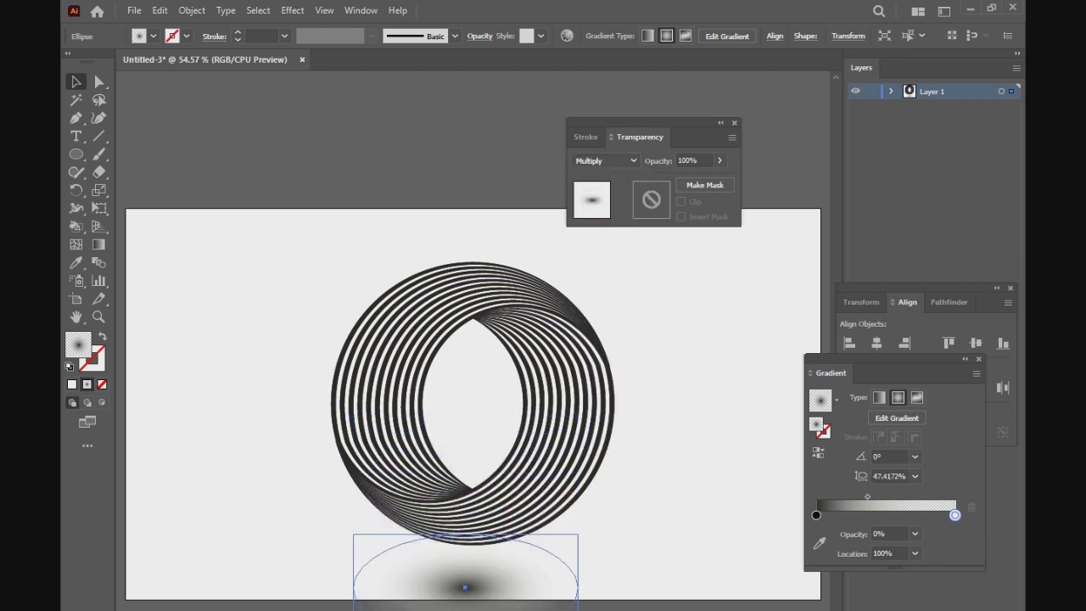
left_click_drag(466, 608, 474, 553)
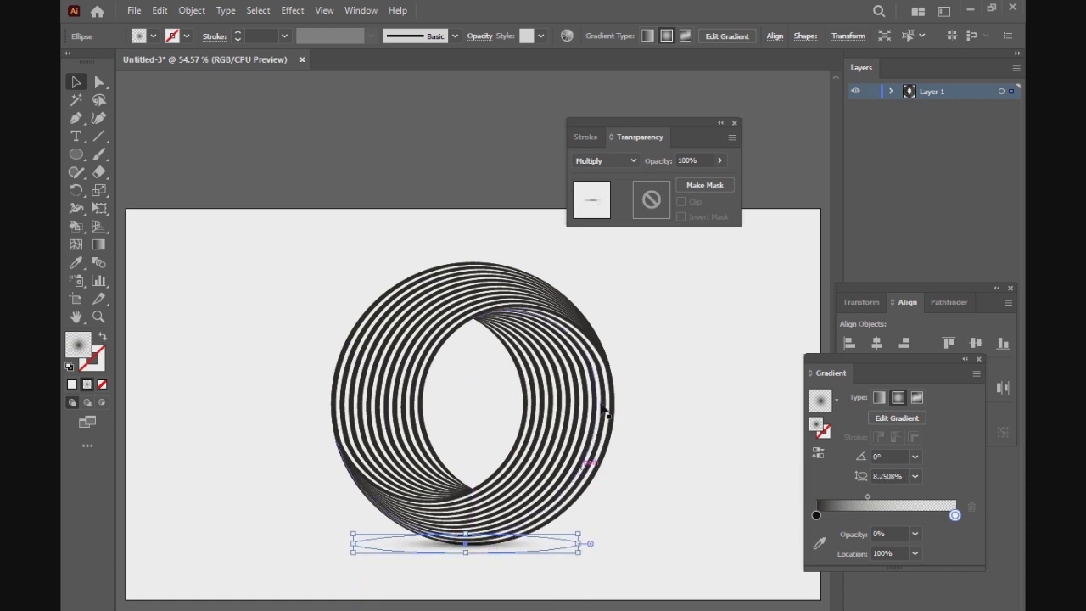
right_click(491, 553)
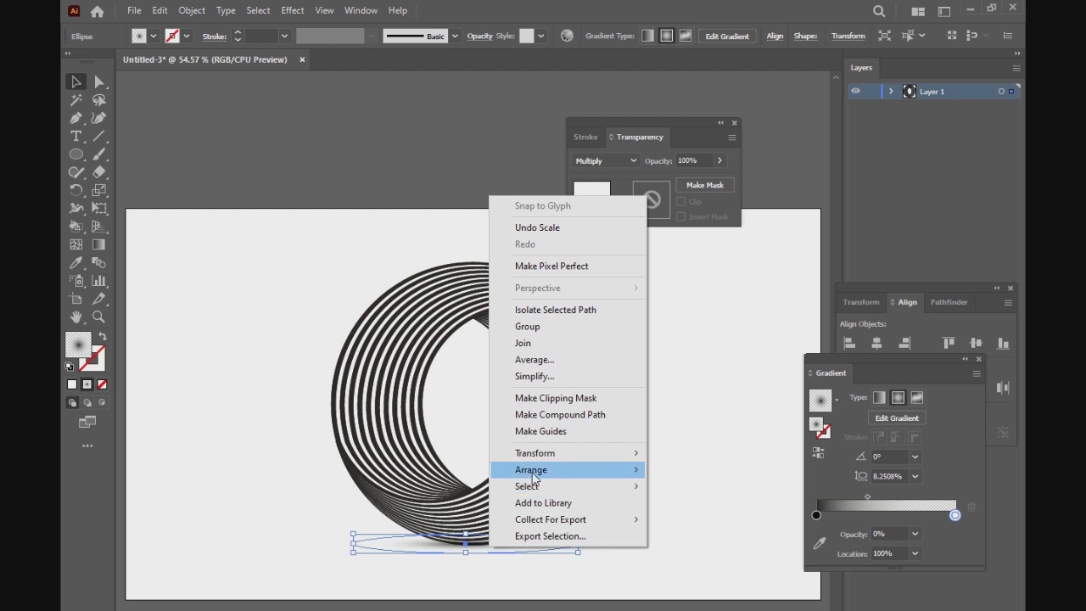
mouse_move(526, 470)
left_click(690, 519)
left_click(531, 576)
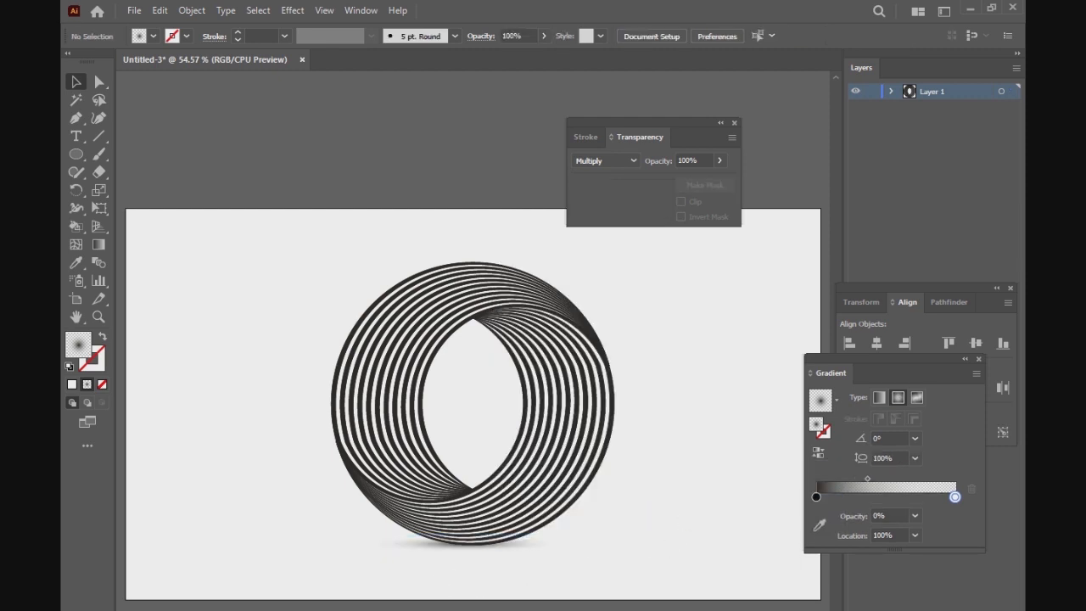
Step: Close the transparency settings and examine the finished ring and its shadow up close
left_click(735, 124)
key("ctrl+0")
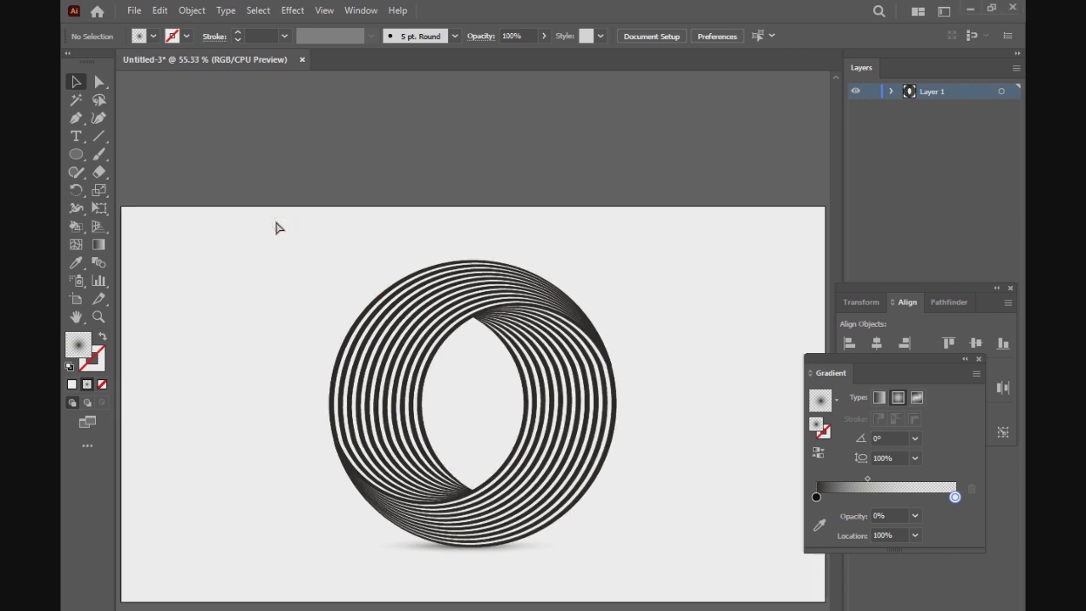
key("z")
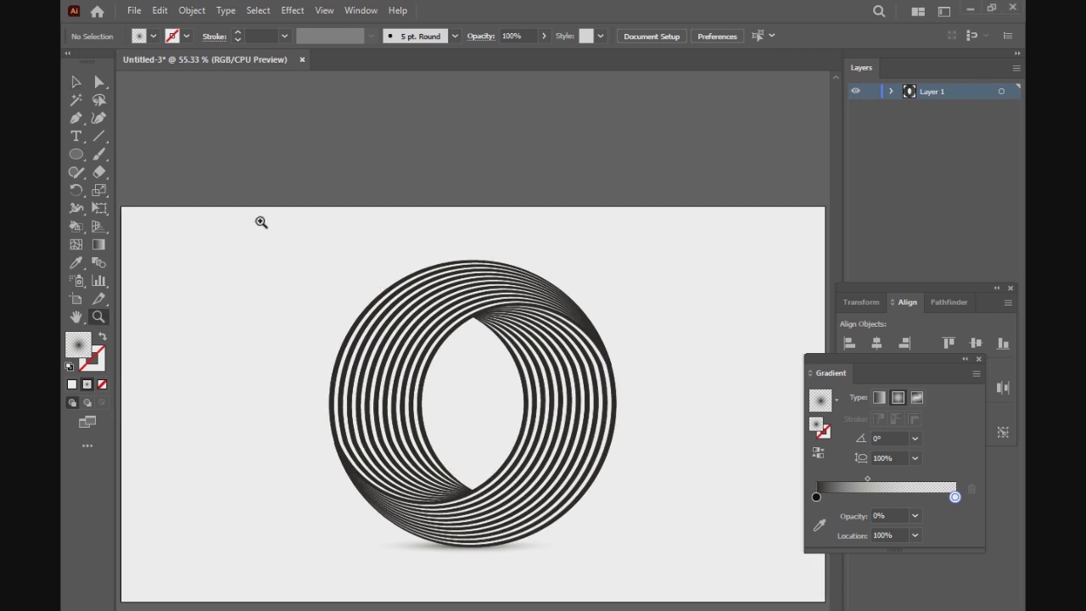
left_click_drag(259, 221, 689, 584)
key("v")
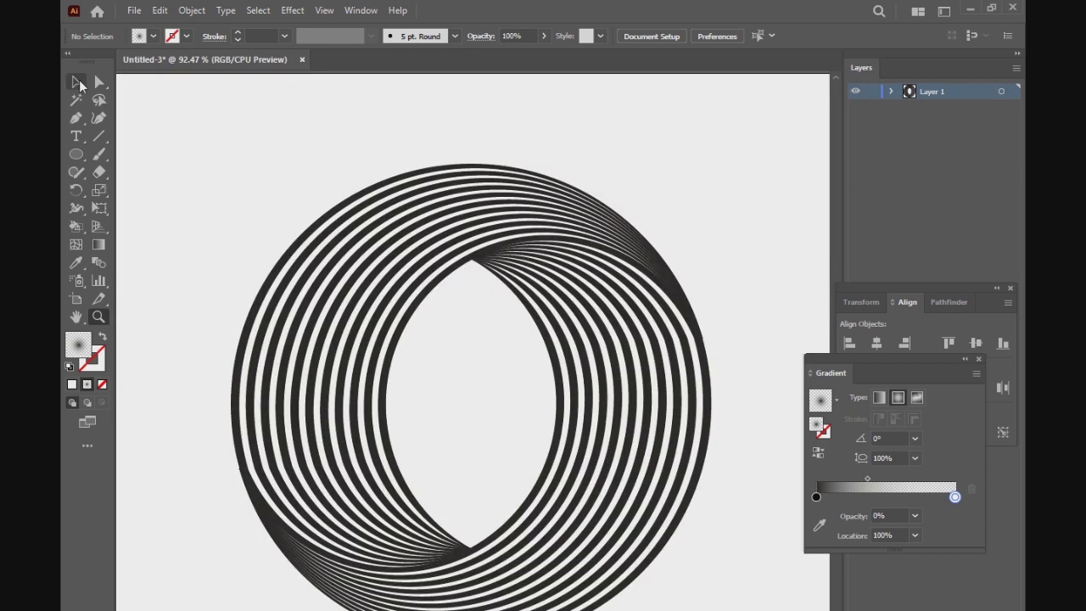
left_click_drag(503, 388, 507, 315)
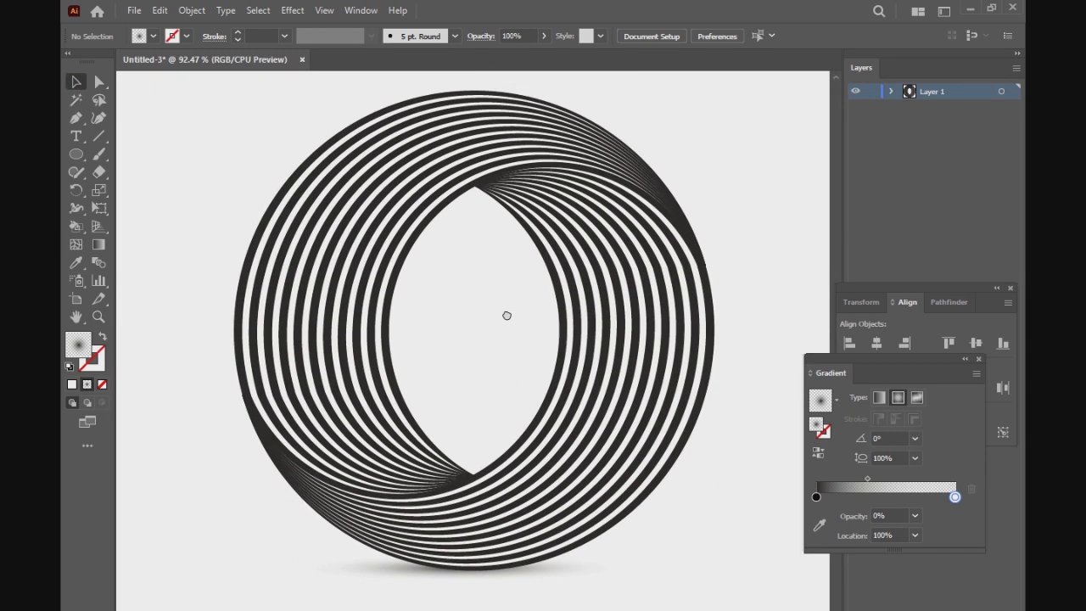